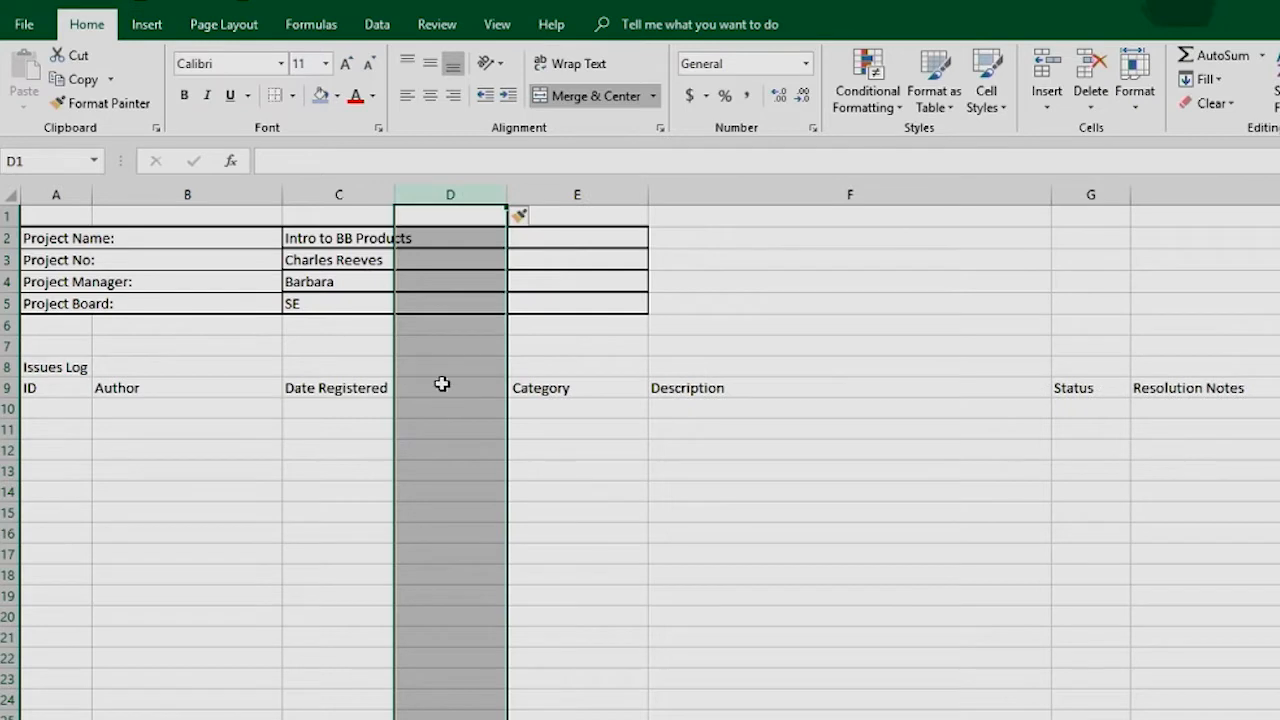
# Enter "Date Closed" as the heading in column D and merge and center the Issues Log title across A8:I8
pyautogui.write('Date Closed')
pyautogui.press('Return')
pyautogui.moveTo(76, 367); pyautogui.dragTo(1275, 367)
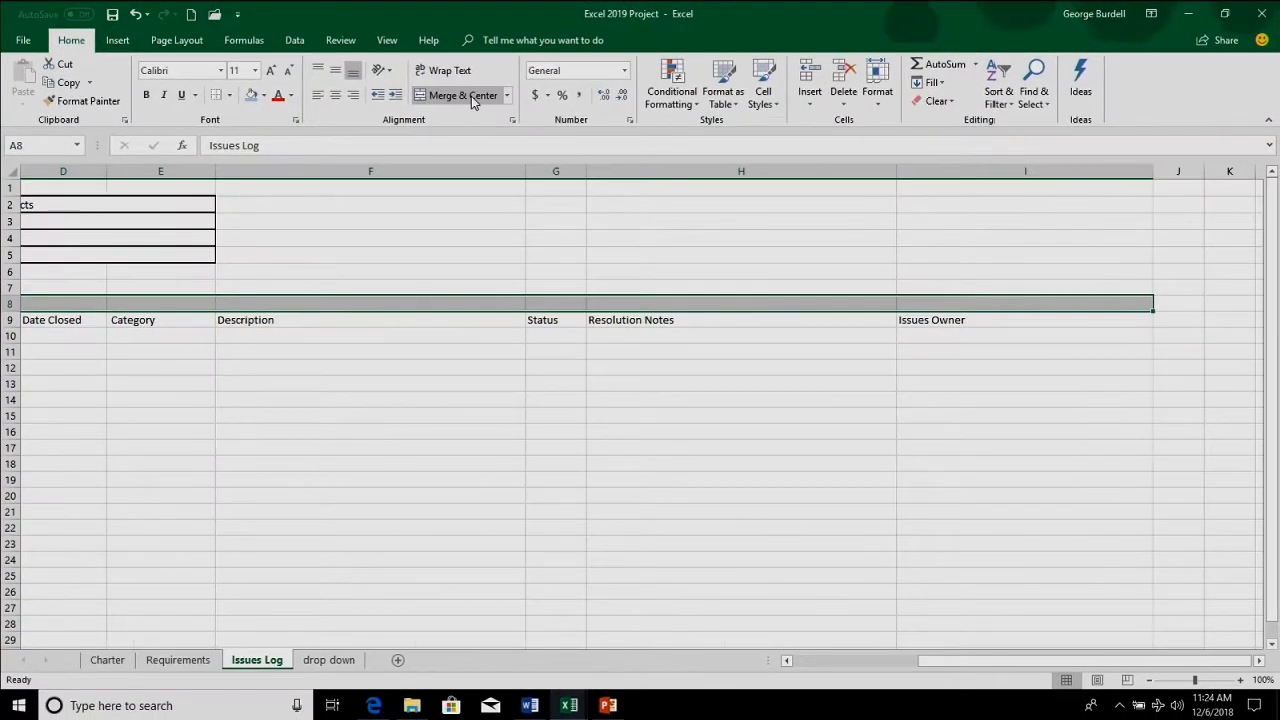
pyautogui.click(471, 97)
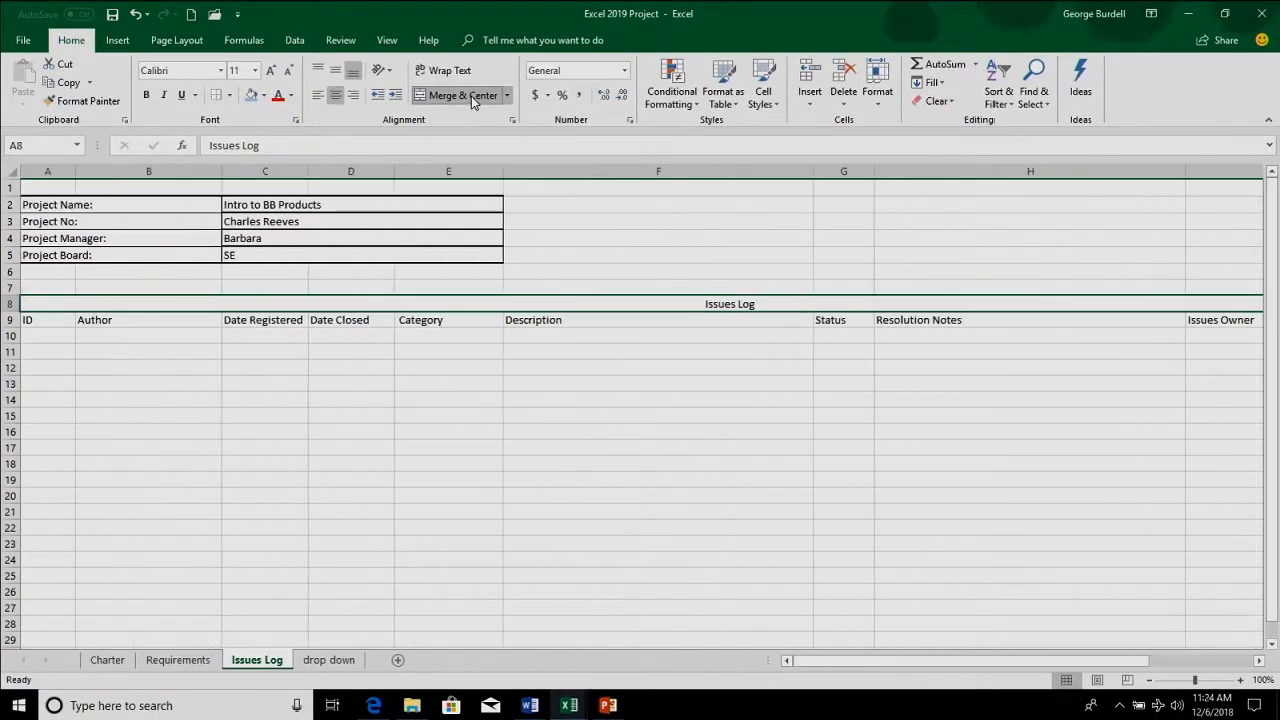
# Increase the font size of the Issues Log title to 20
pyautogui.click(267, 73)
pyautogui.click(267, 73)
pyautogui.click(267, 73)
pyautogui.click(267, 73)
pyautogui.click(267, 73)
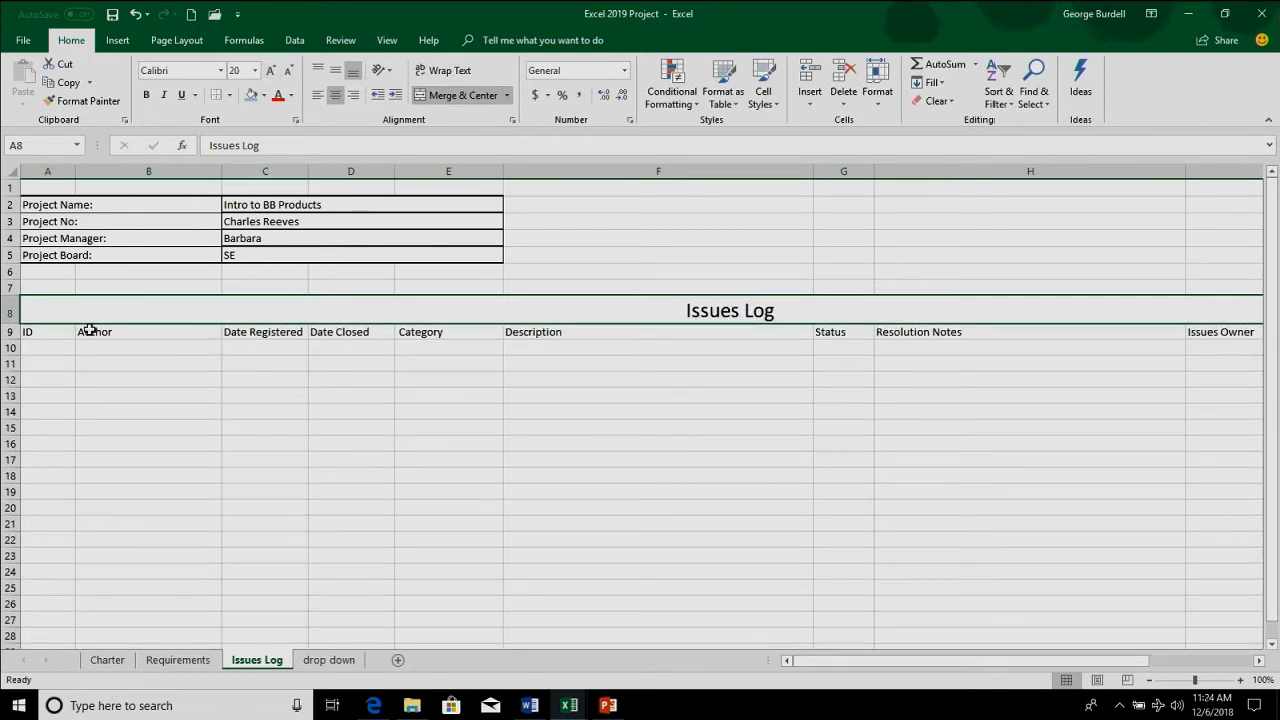
# Convert the range A9:I11 into a table that uses its first row as headers
pyautogui.moveTo(66, 331); pyautogui.dragTo(1040, 366)
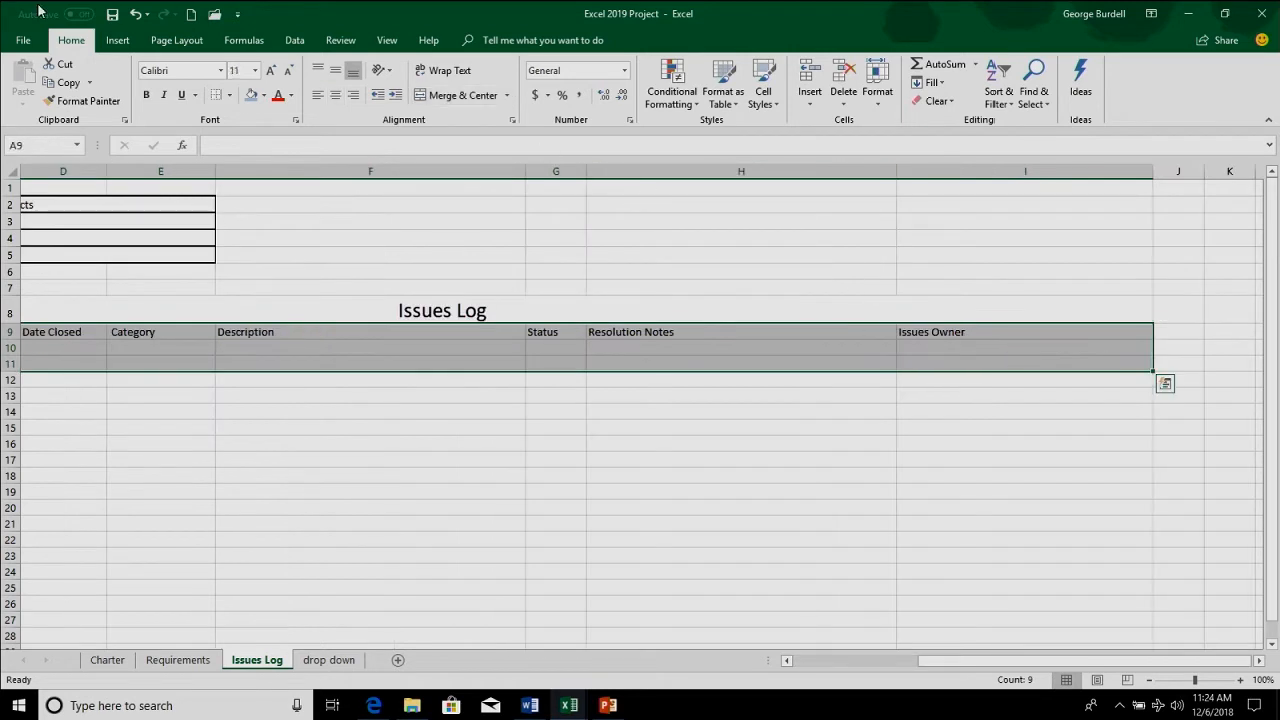
pyautogui.click(118, 42)
pyautogui.click(140, 78)
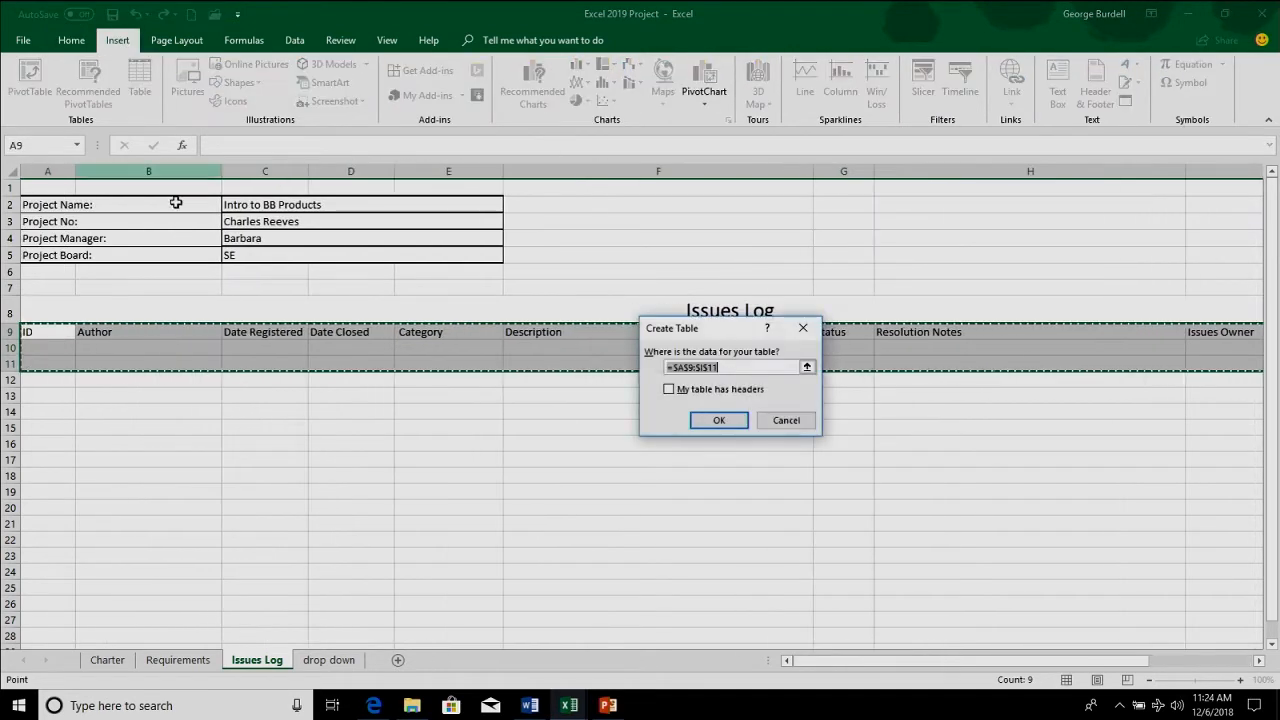
pyautogui.click(669, 390)
pyautogui.click(719, 421)
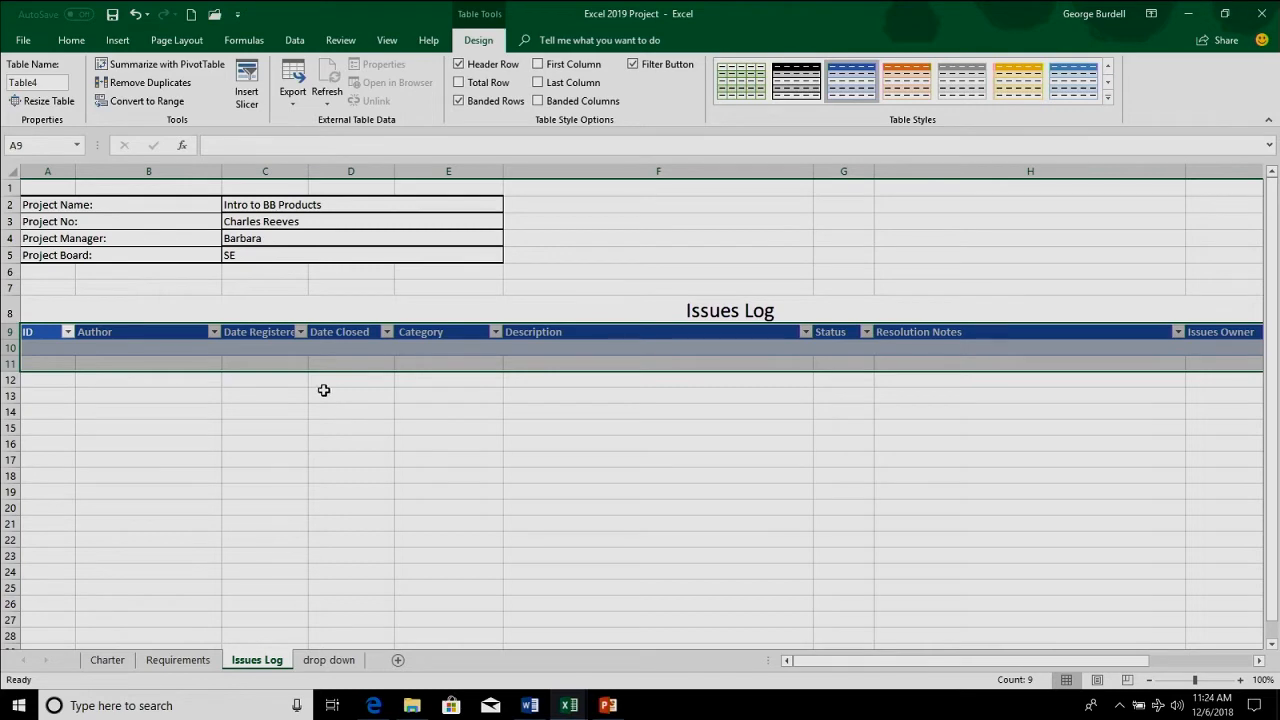
pyautogui.click(248, 397)
# Start the first issue in row 10 with ID 1, the author's name and the registration date 12/10/18
pyautogui.click(70, 349)
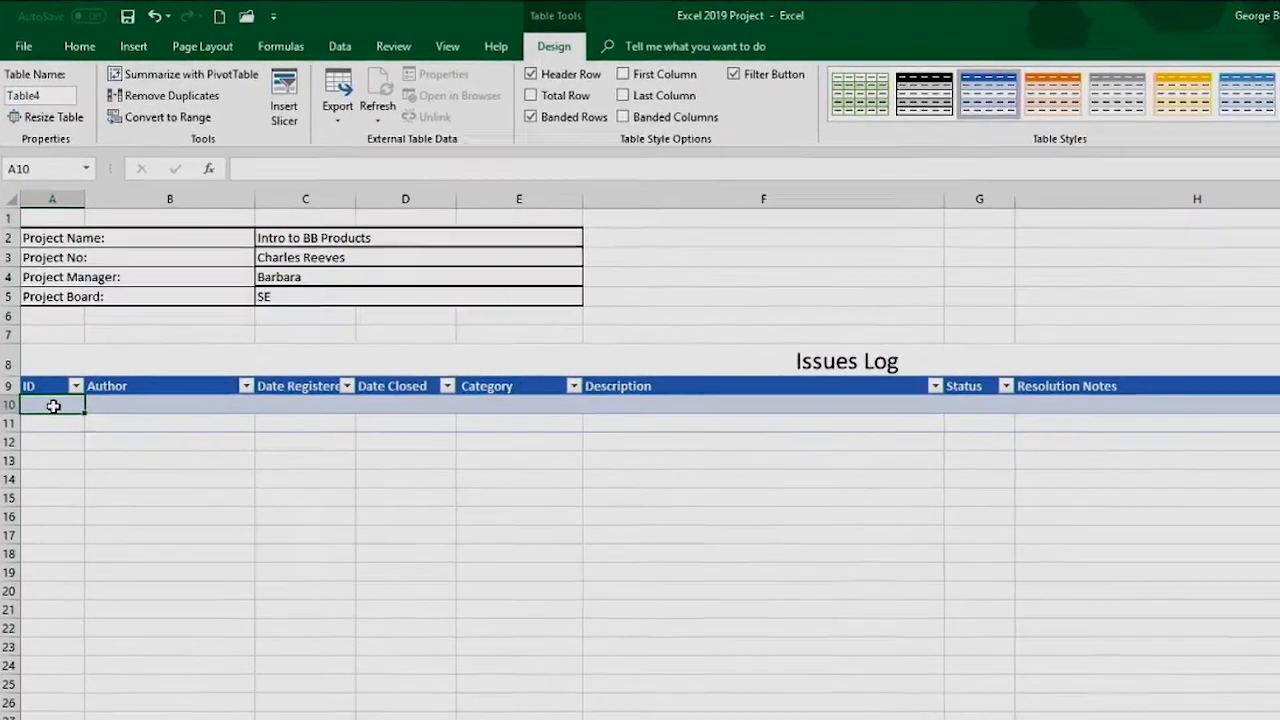
pyautogui.write('1')
pyautogui.press('Tab')
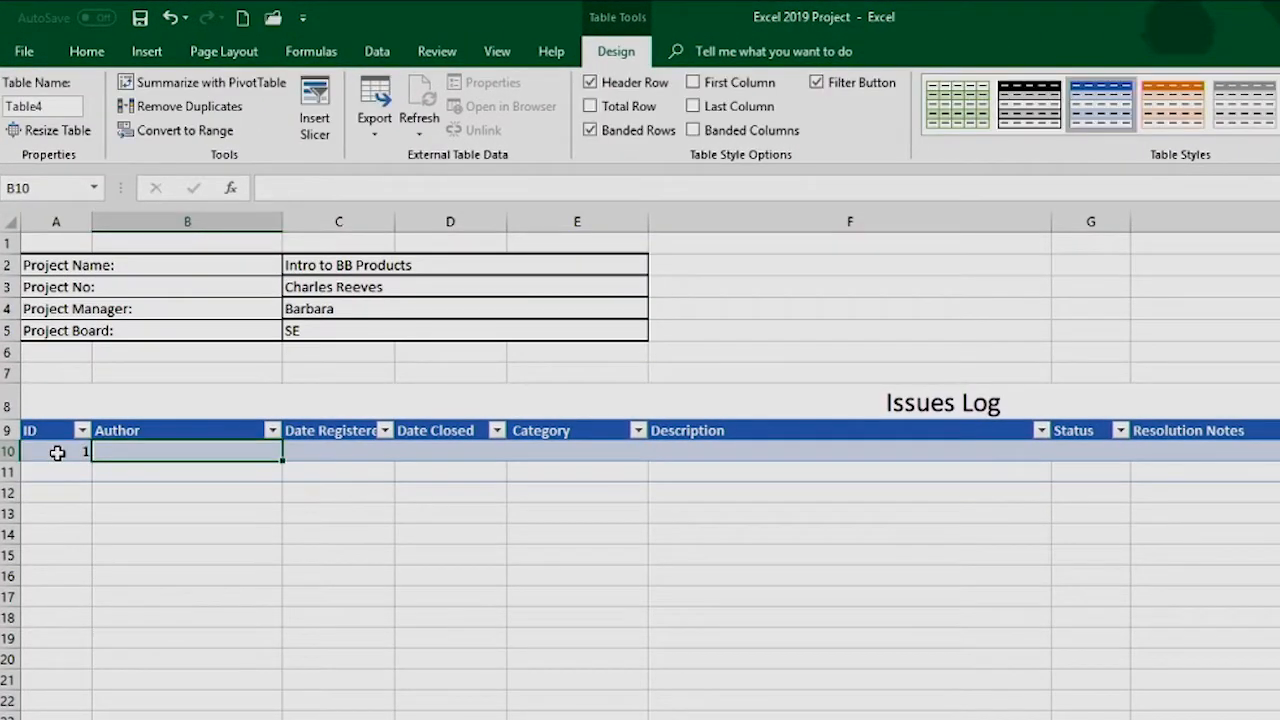
pyautogui.write('Barbara')
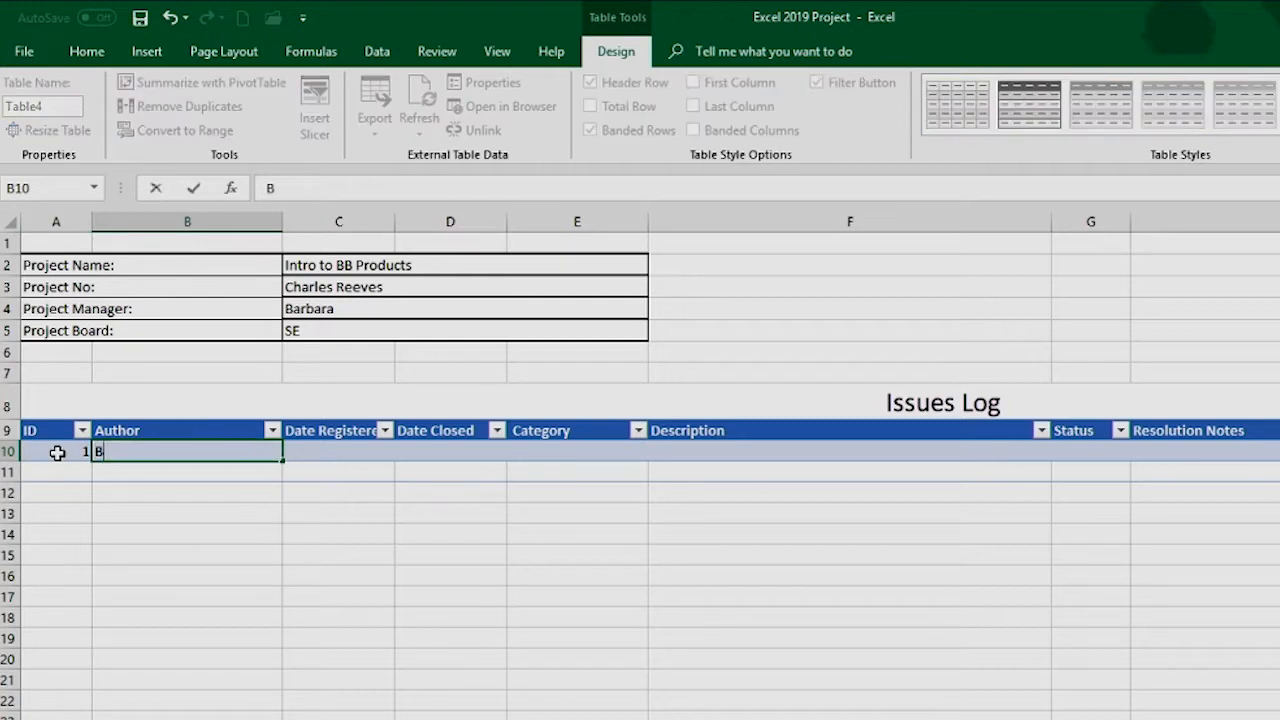
pyautogui.click(316, 448)
pyautogui.write('12/10/18')
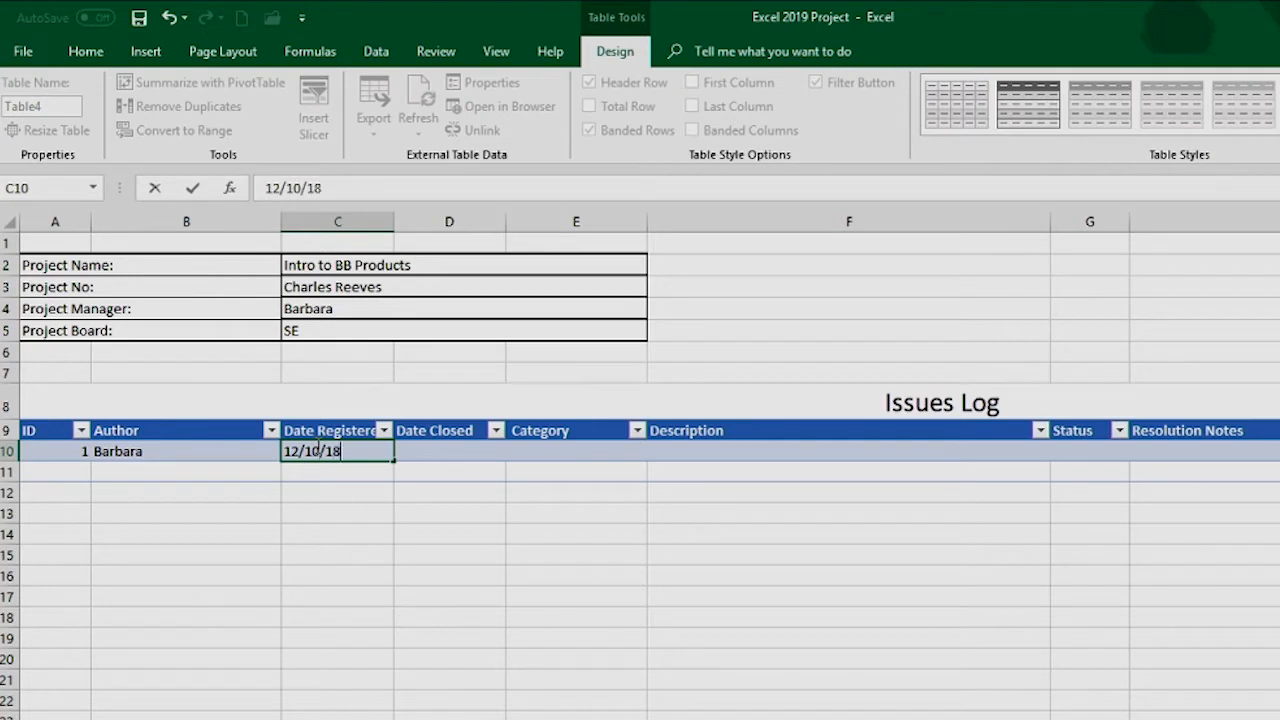
pyautogui.press('Tab')
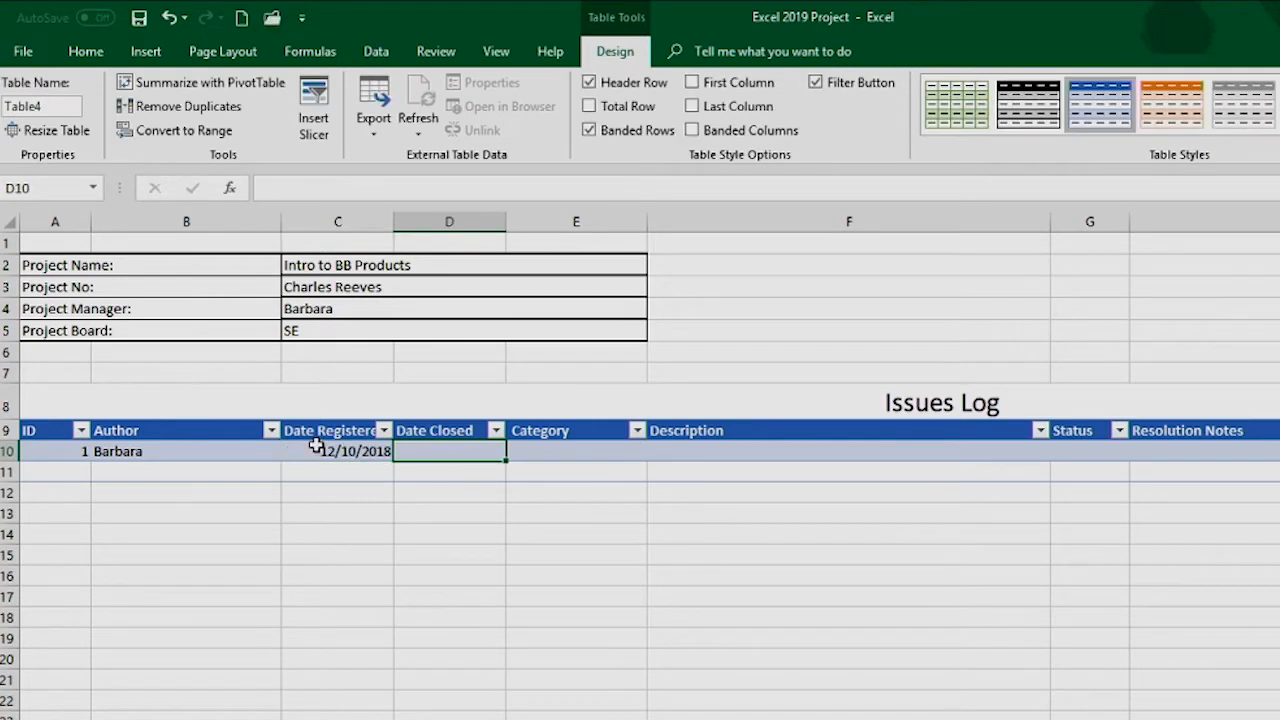
# Give the first issue category "R&D", description "Product redesign during content development" and status "Open", leaving Date Closed empty
pyautogui.press('Tab')
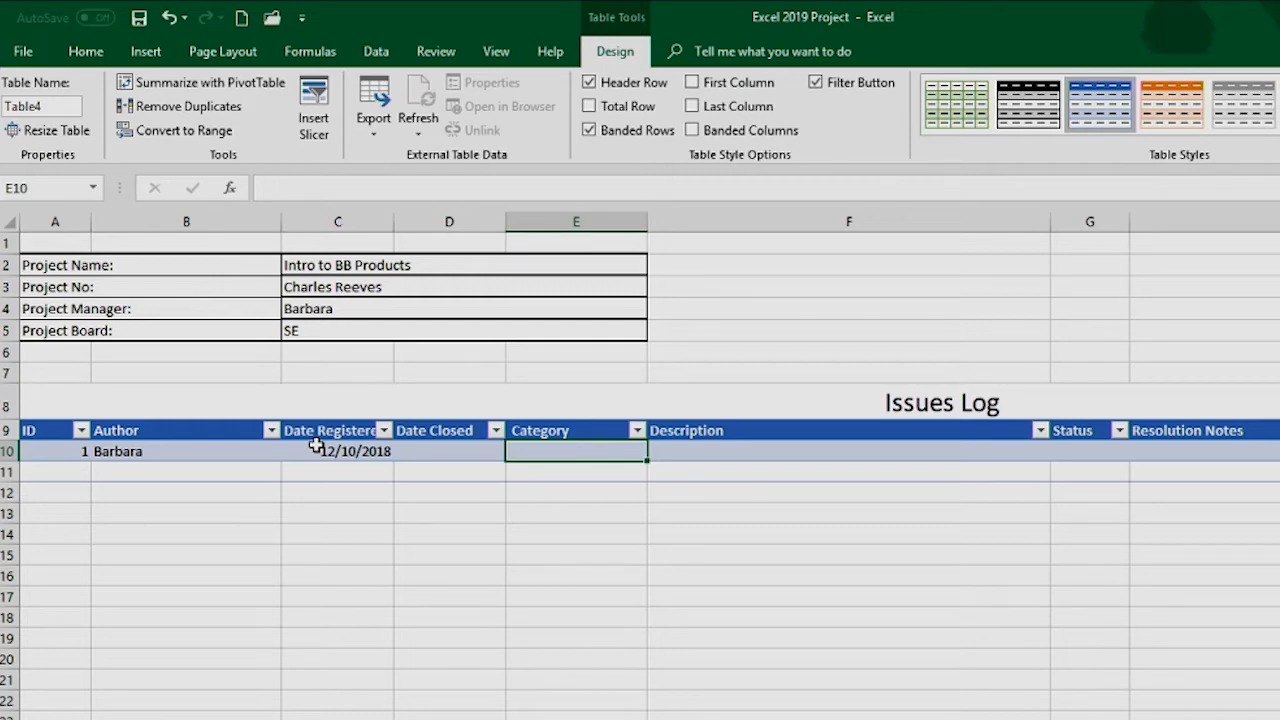
pyautogui.write('R&D')
pyautogui.press('Tab')
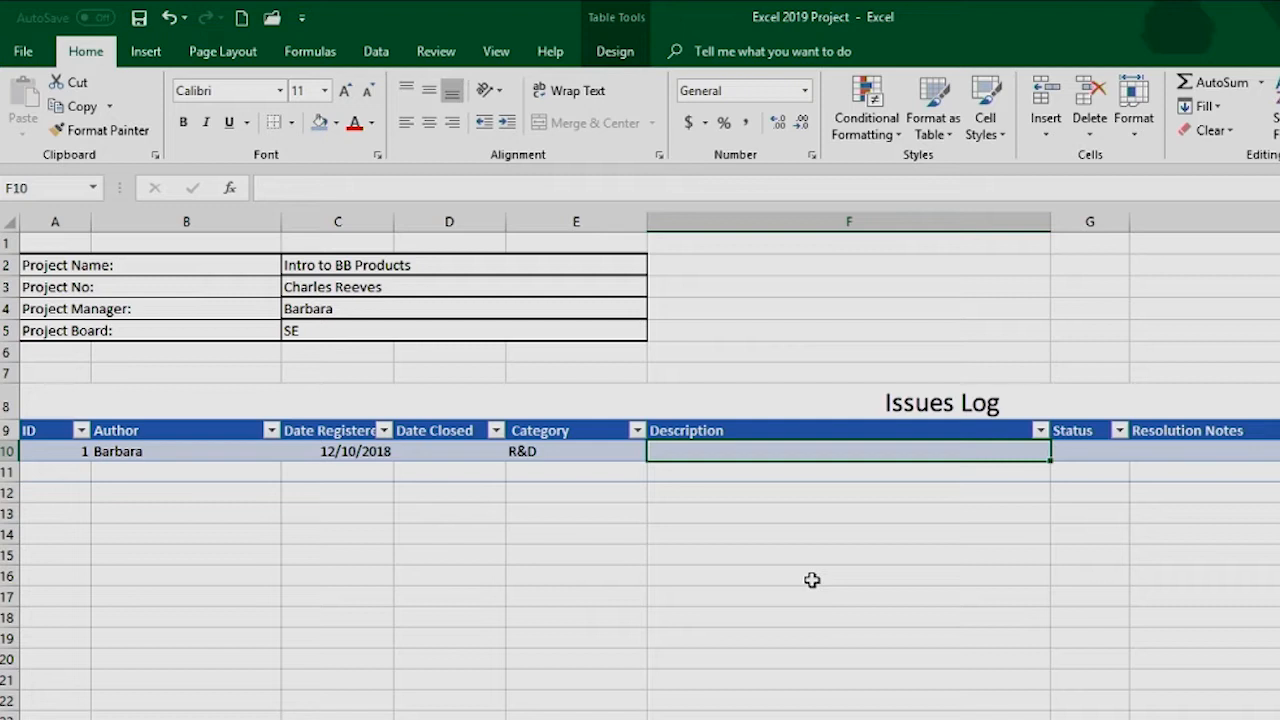
pyautogui.write('Product redesign during content development')
pyautogui.click(1090, 453)
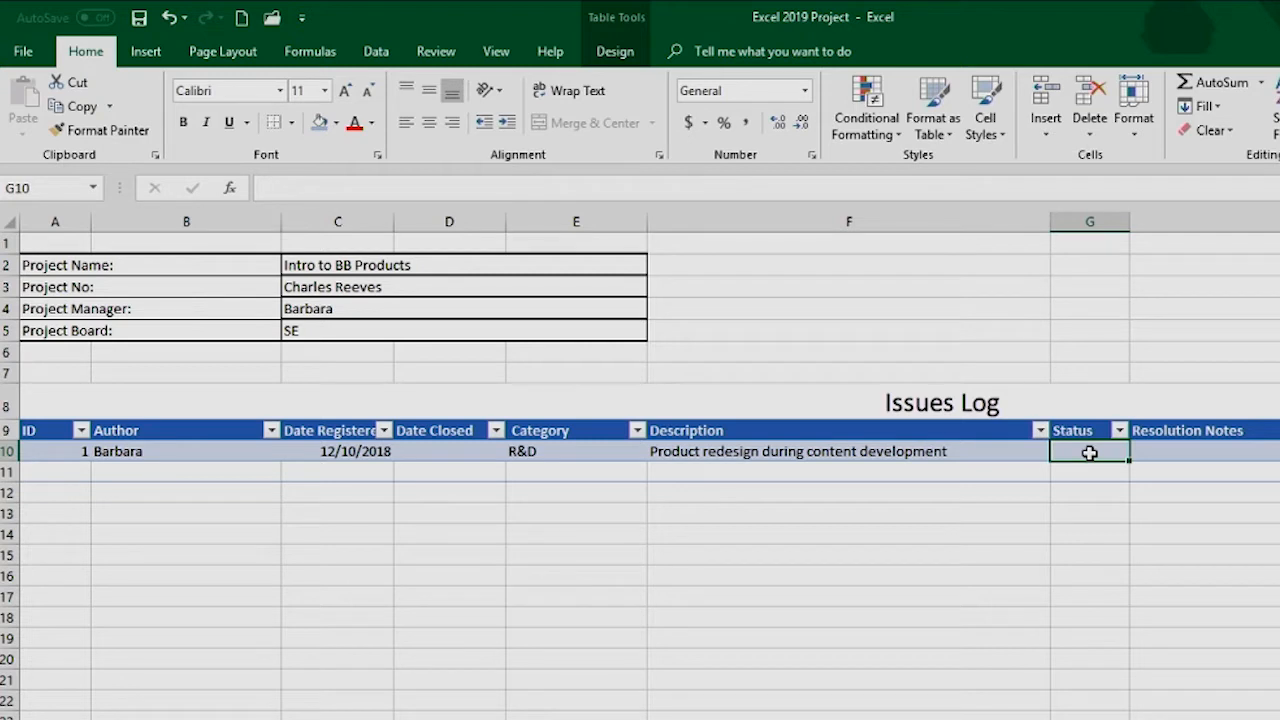
pyautogui.write('Open')
pyautogui.press('Return')
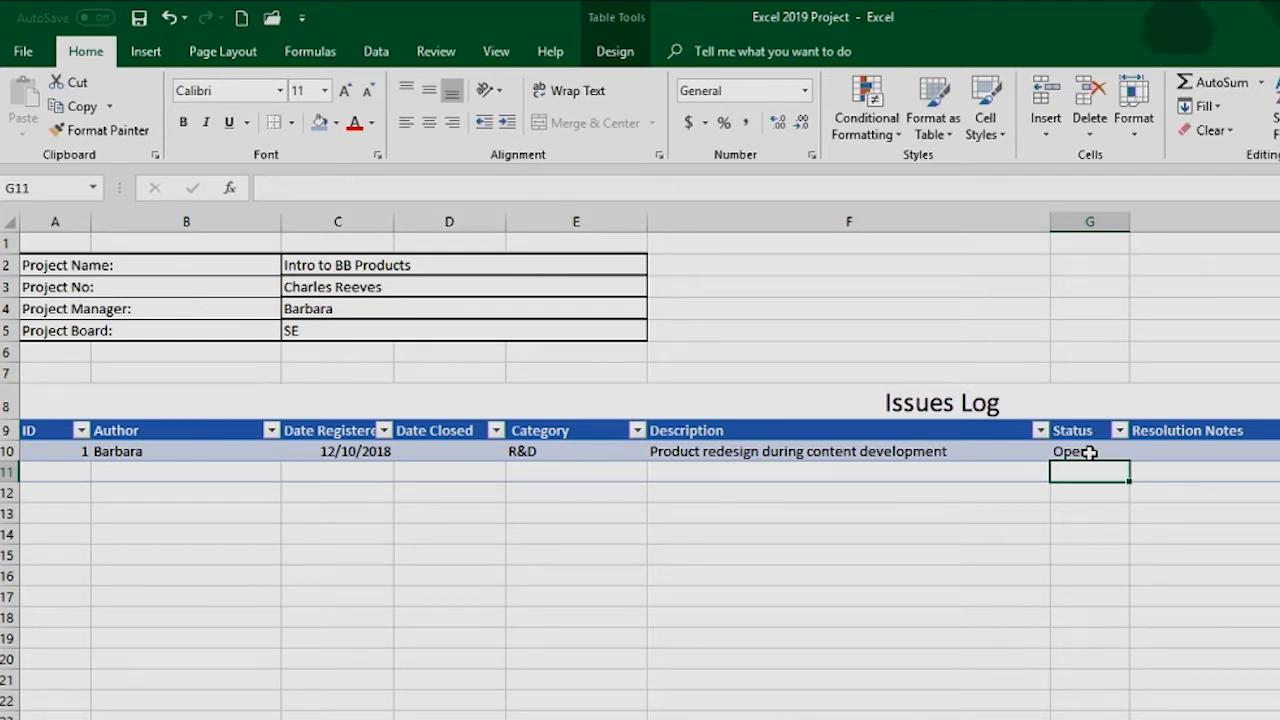
# Highlight the status cell G10 with a Text that Contains rule for "Open" using Light Red Fill with Dark Red Text
pyautogui.click(1089, 452)
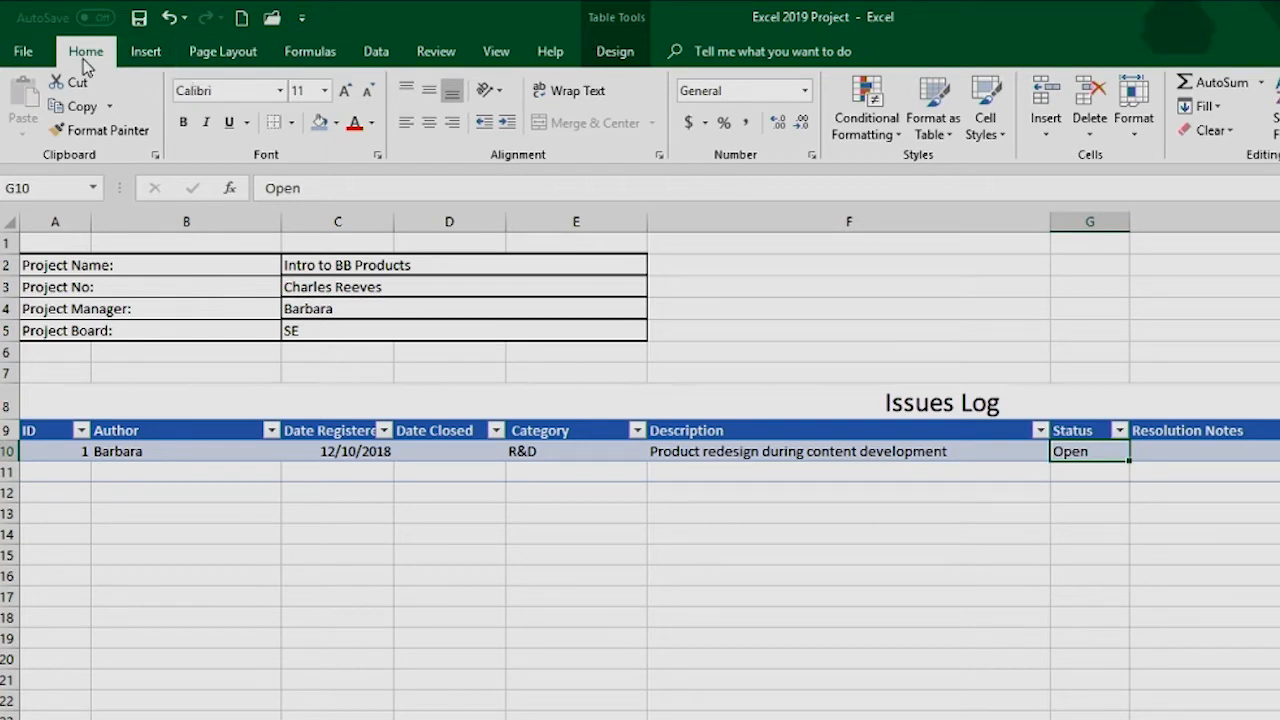
pyautogui.click(870, 130)
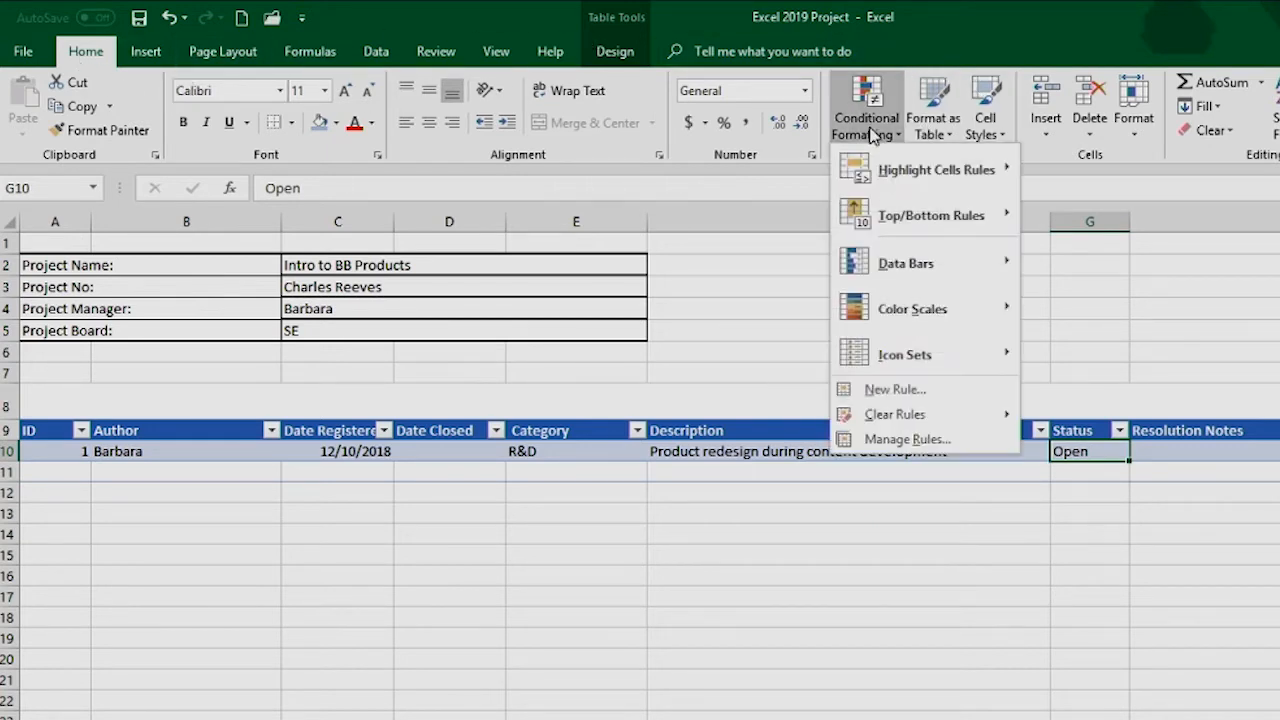
pyautogui.moveTo(888, 177)
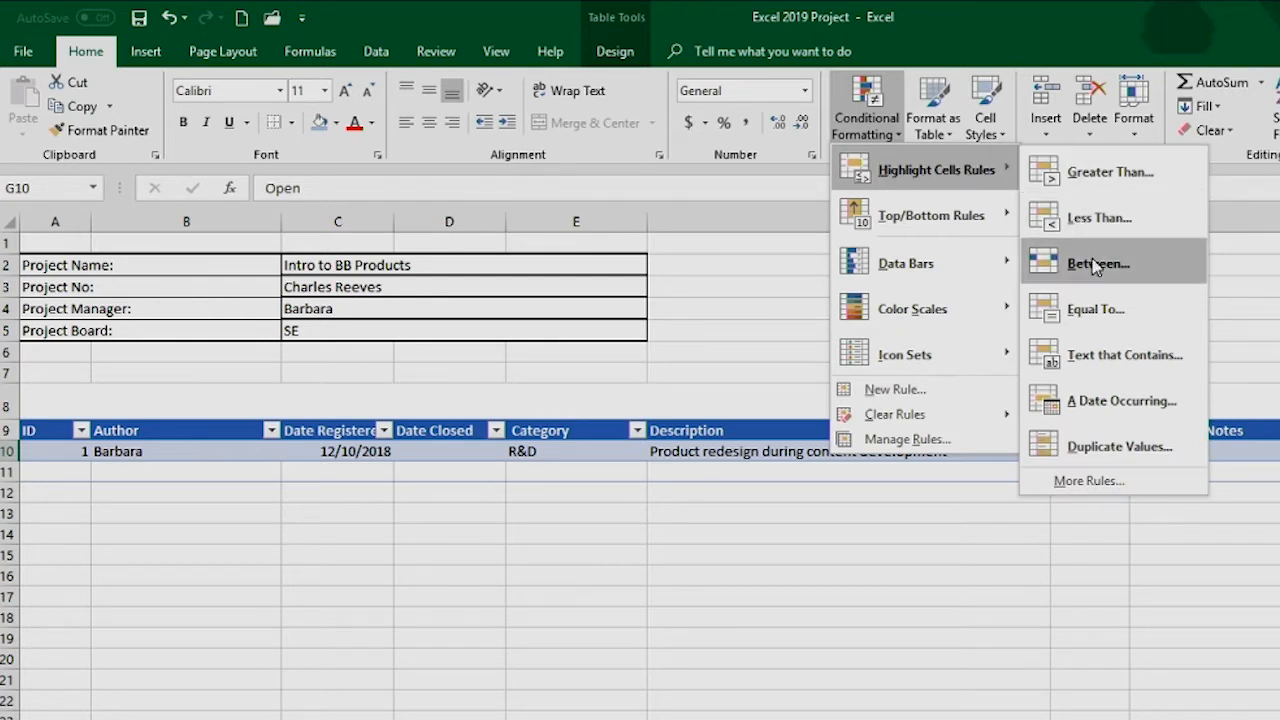
pyautogui.click(1090, 360)
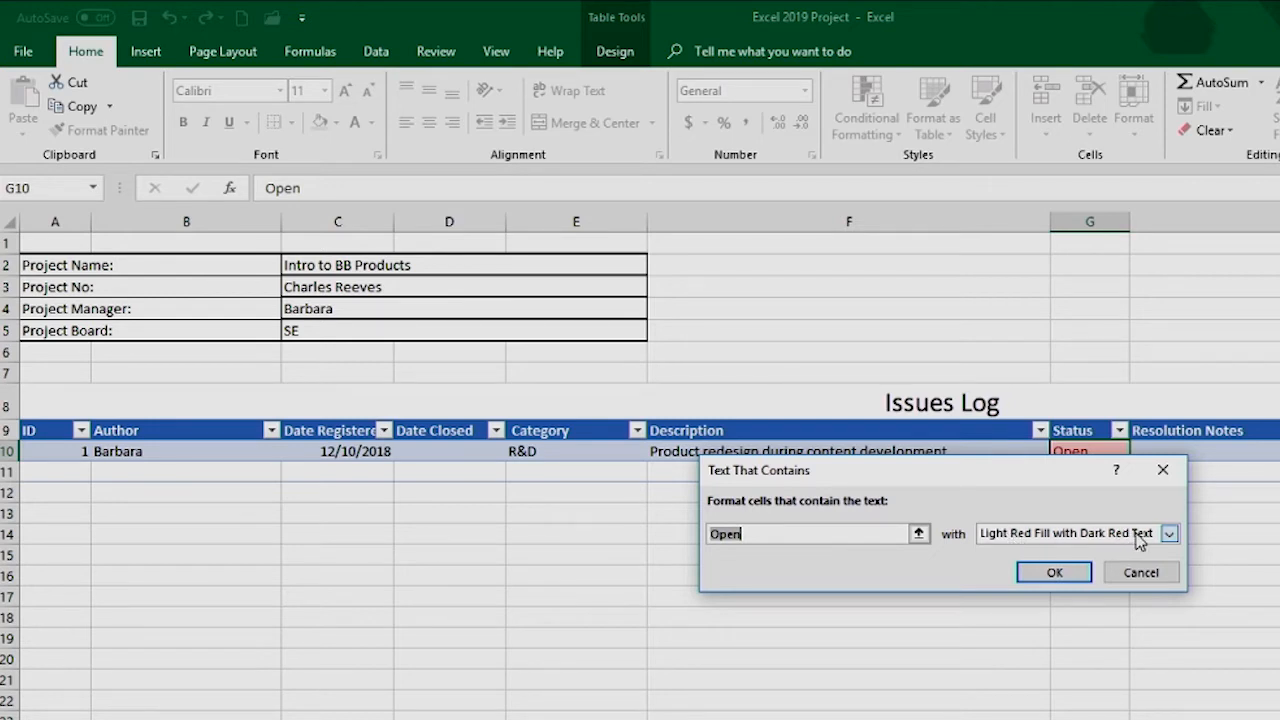
pyautogui.click(1057, 573)
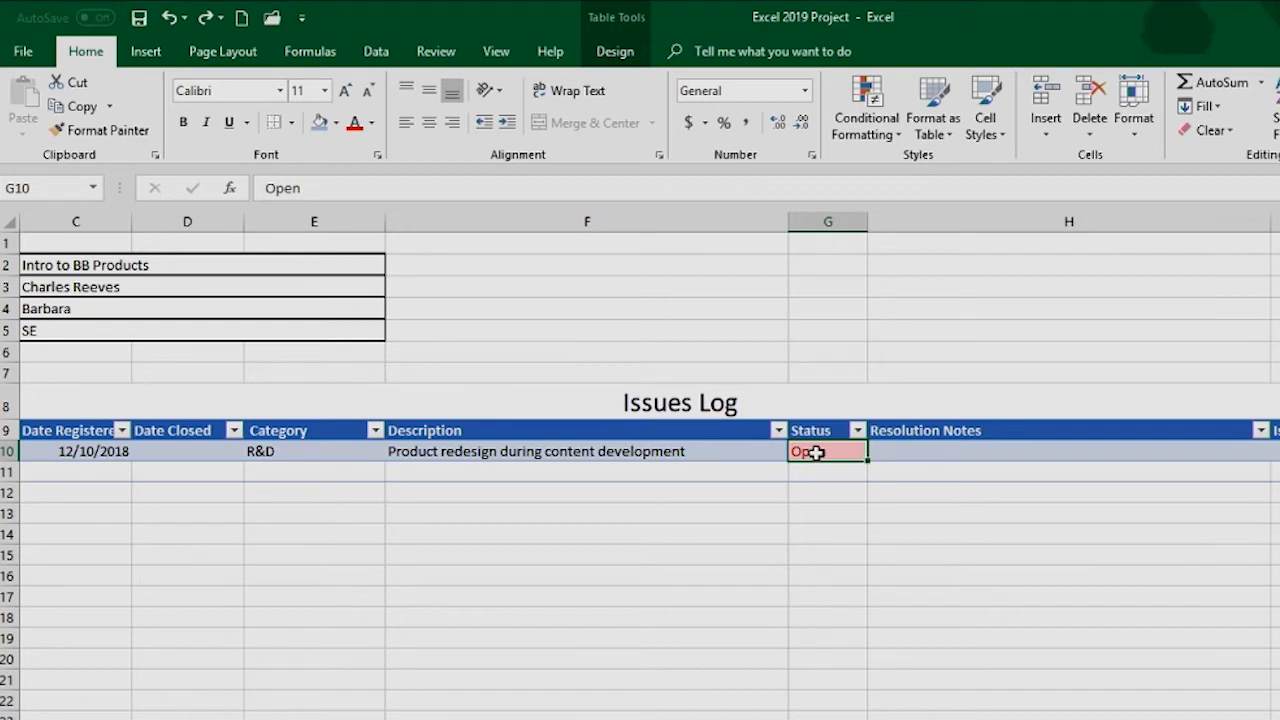
# Test the highlighting by entering "open" in G11, and clear that cell
pyautogui.click(844, 474)
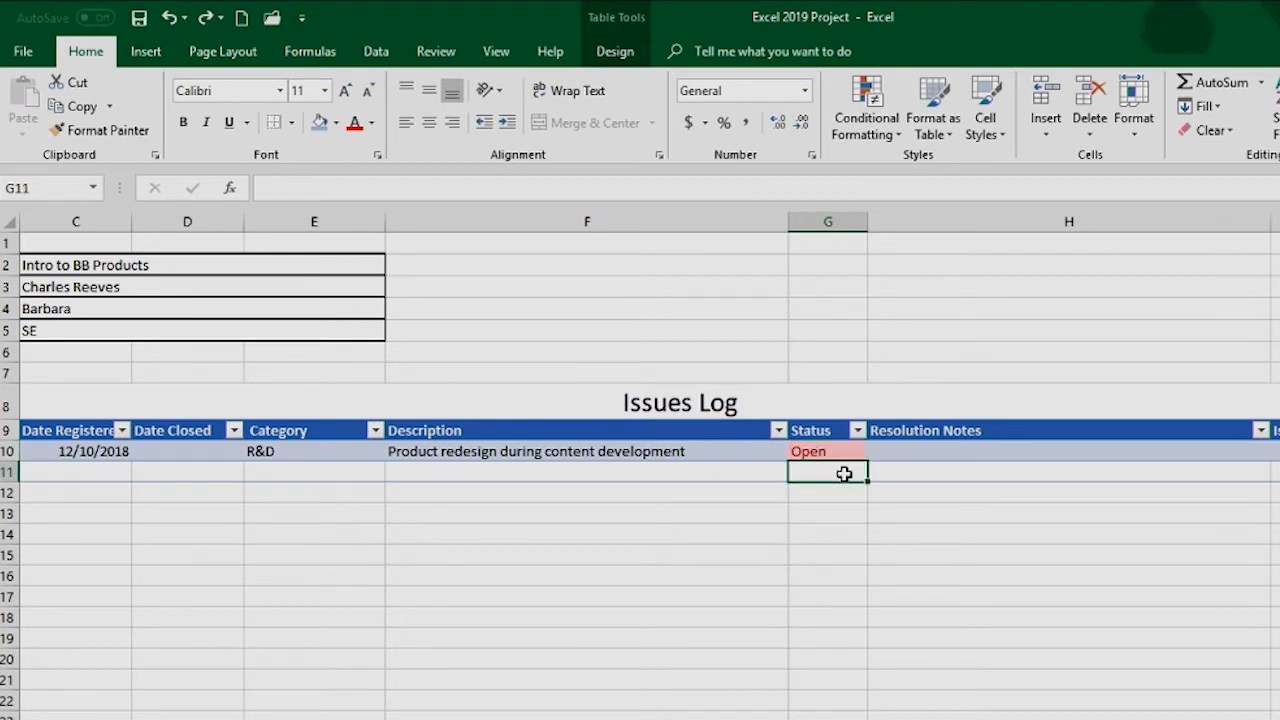
pyautogui.write('open')
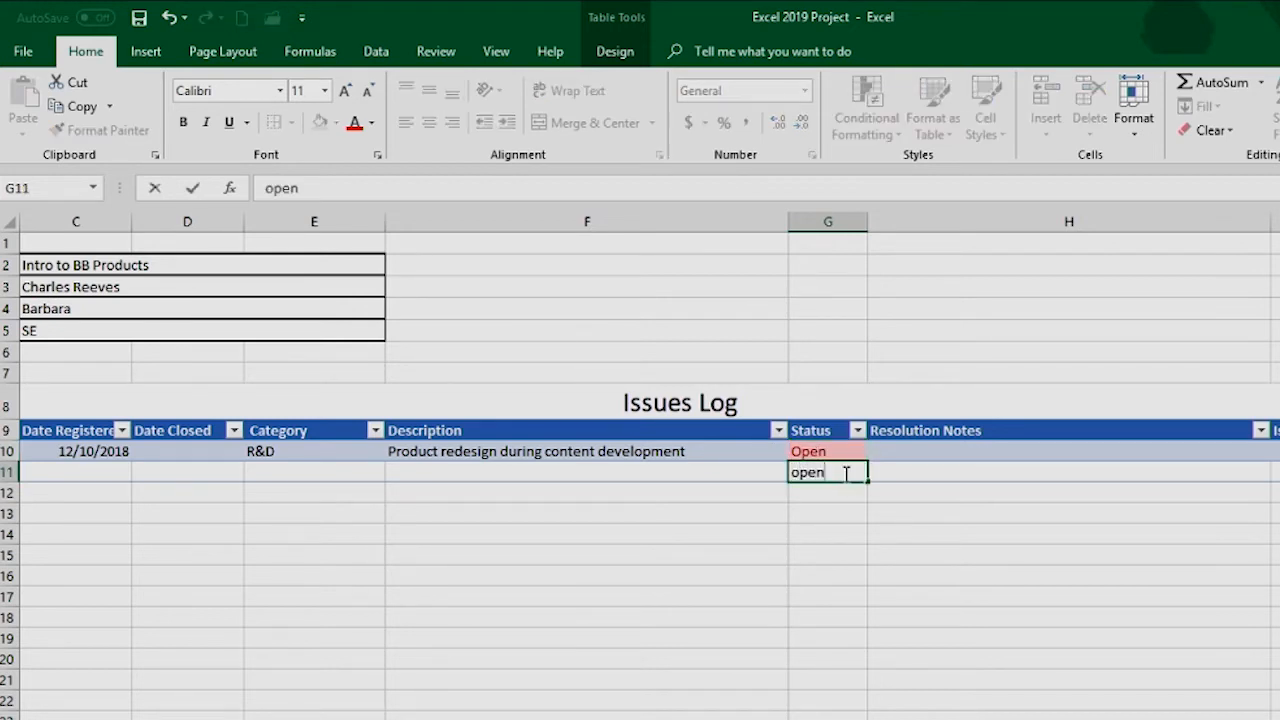
pyautogui.press('Return')
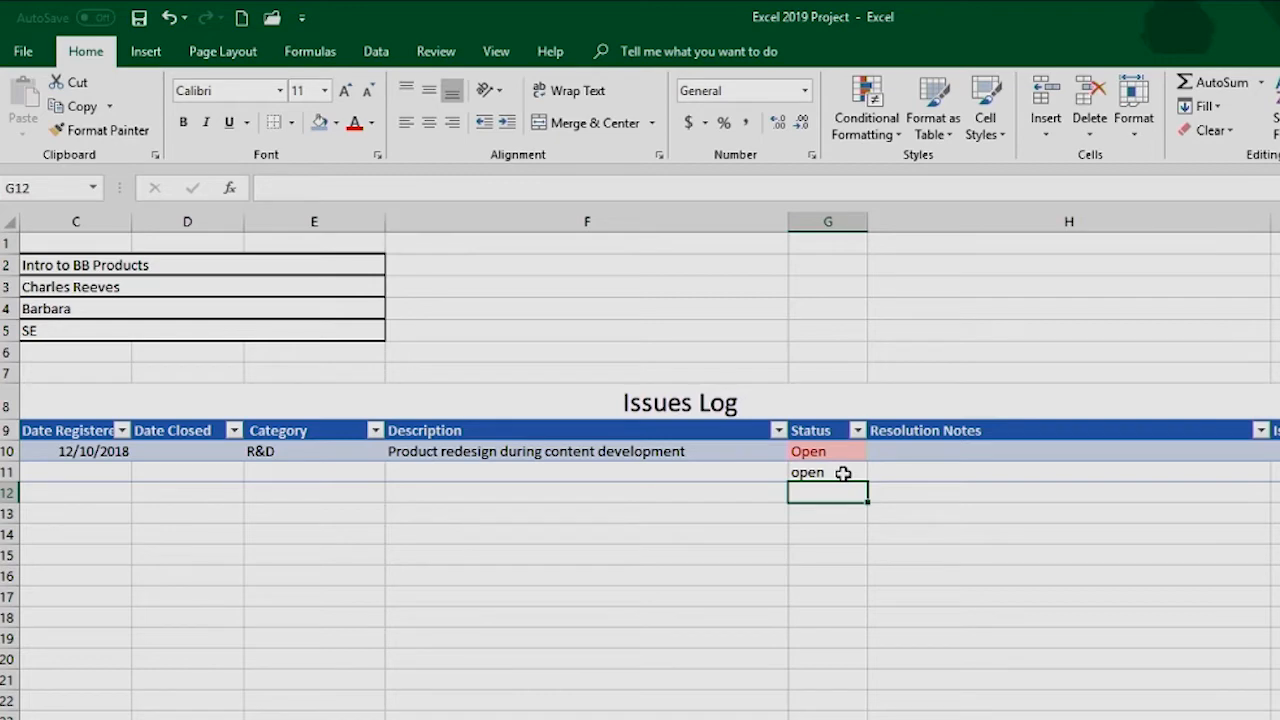
pyautogui.click(844, 473)
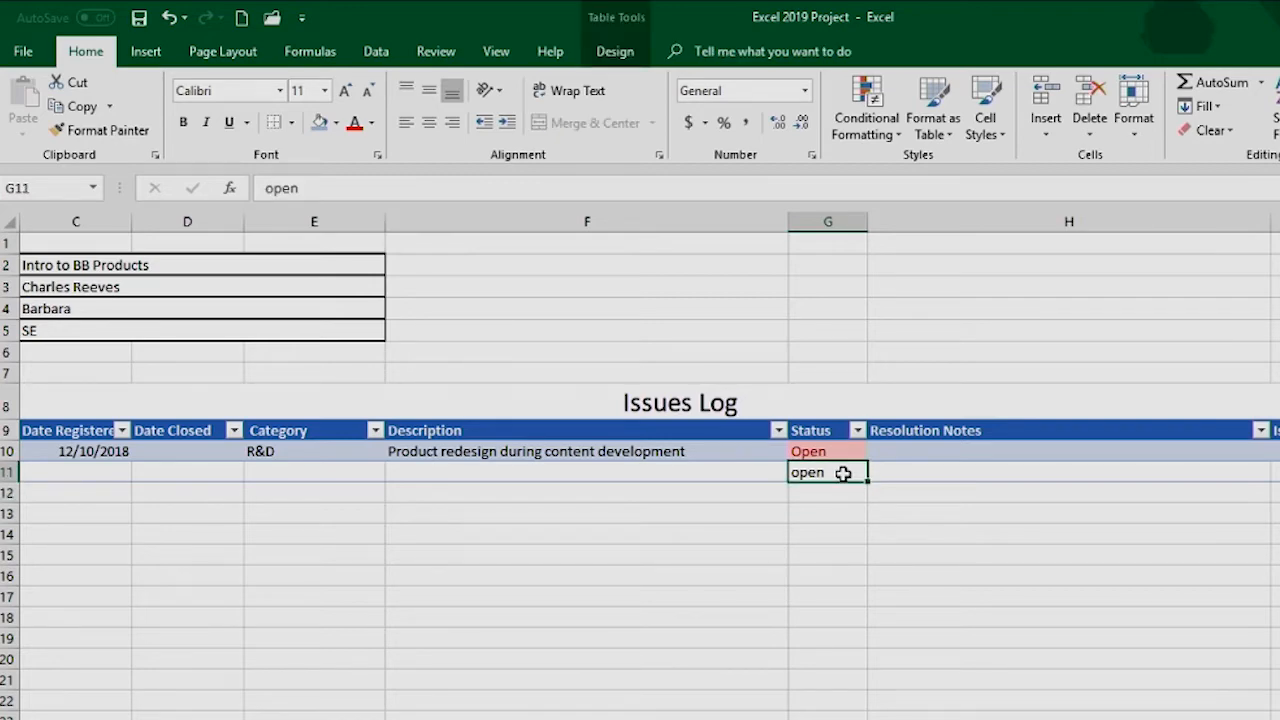
pyautogui.press('BackSpace')
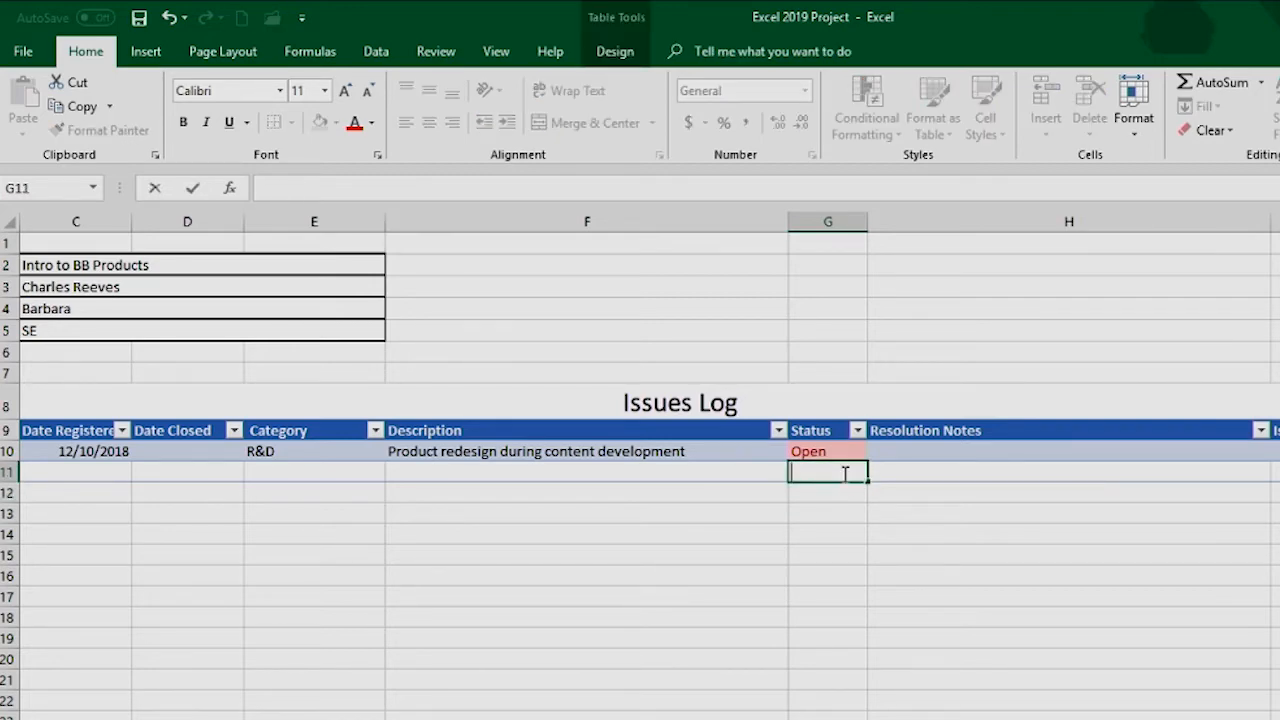
pyautogui.press('Return')
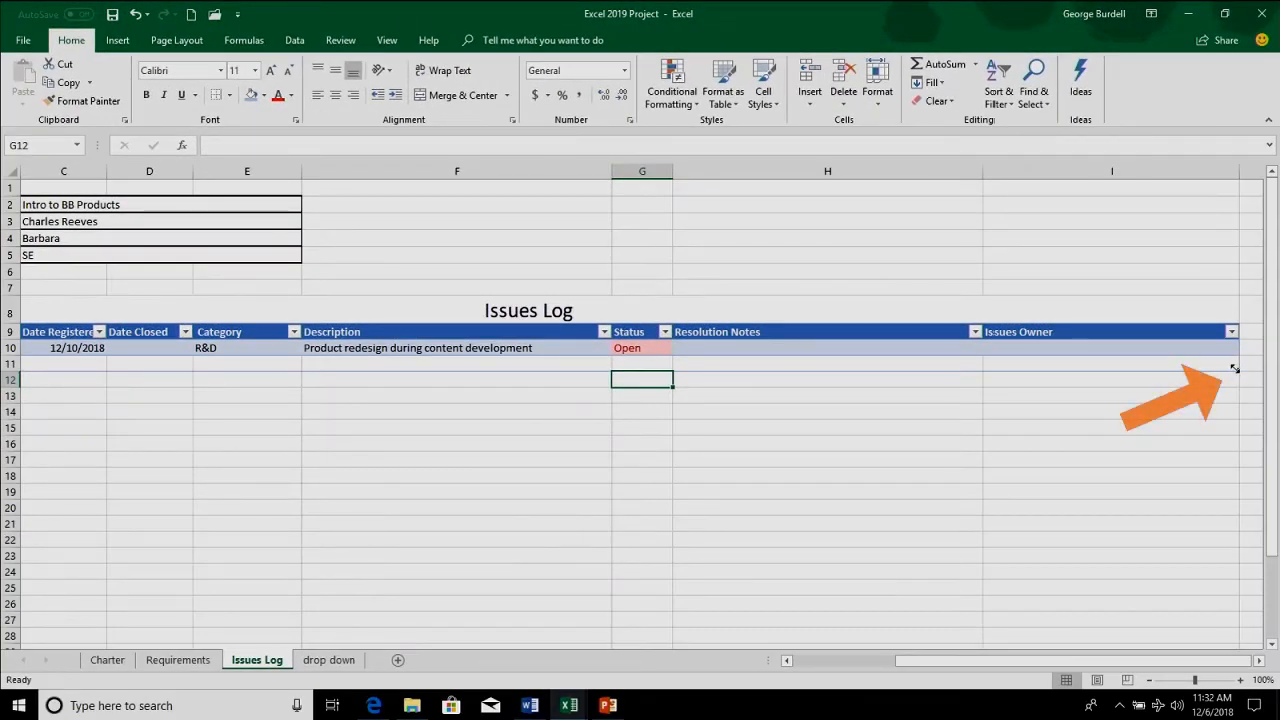
# Shrink the table to end at row 10 and append a new table row after its last cell, I10
pyautogui.moveTo(1237, 372); pyautogui.dragTo(1236, 356)
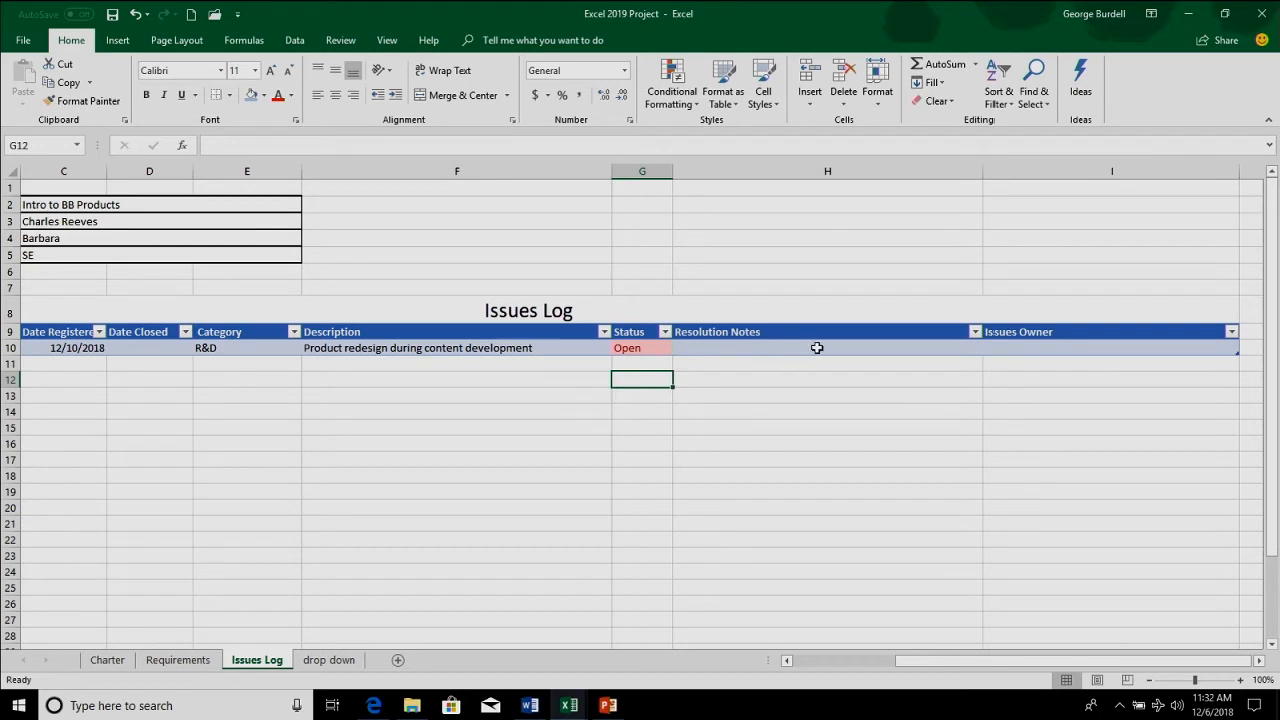
pyautogui.click(1094, 348)
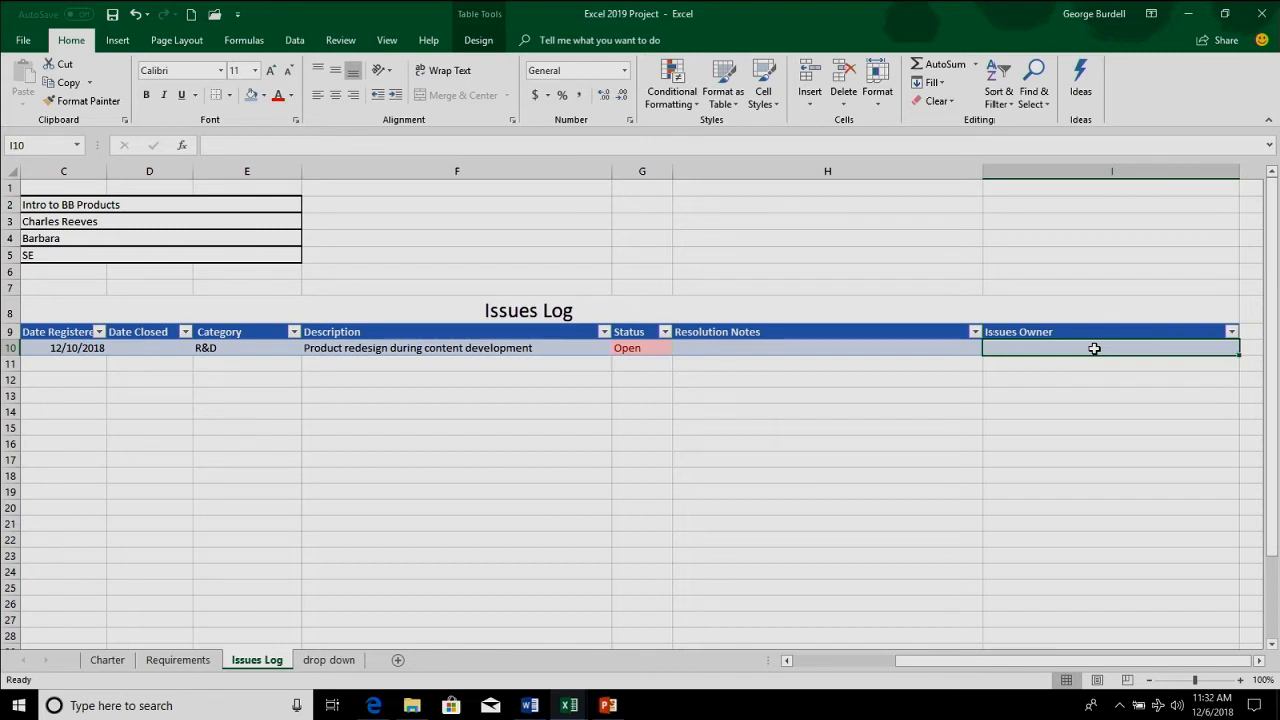
pyautogui.press('Tab')
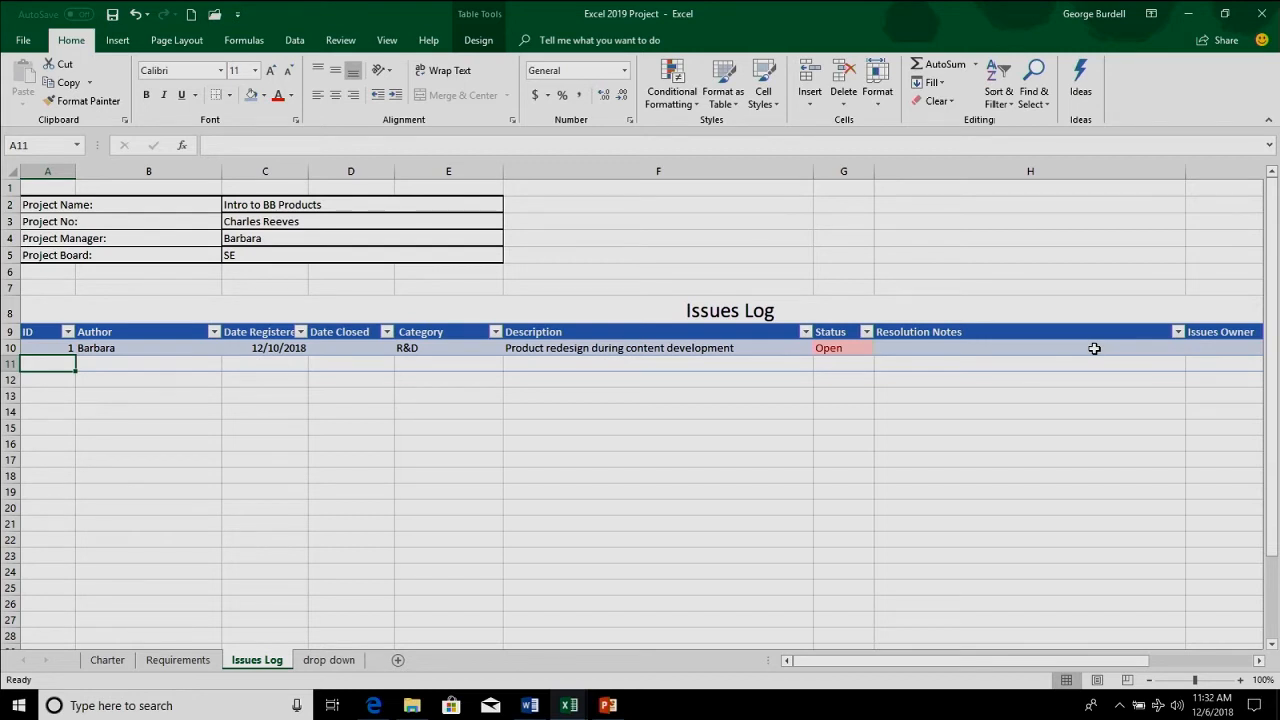
# Enter "open" as the status of the new table row in G11
pyautogui.click(850, 365)
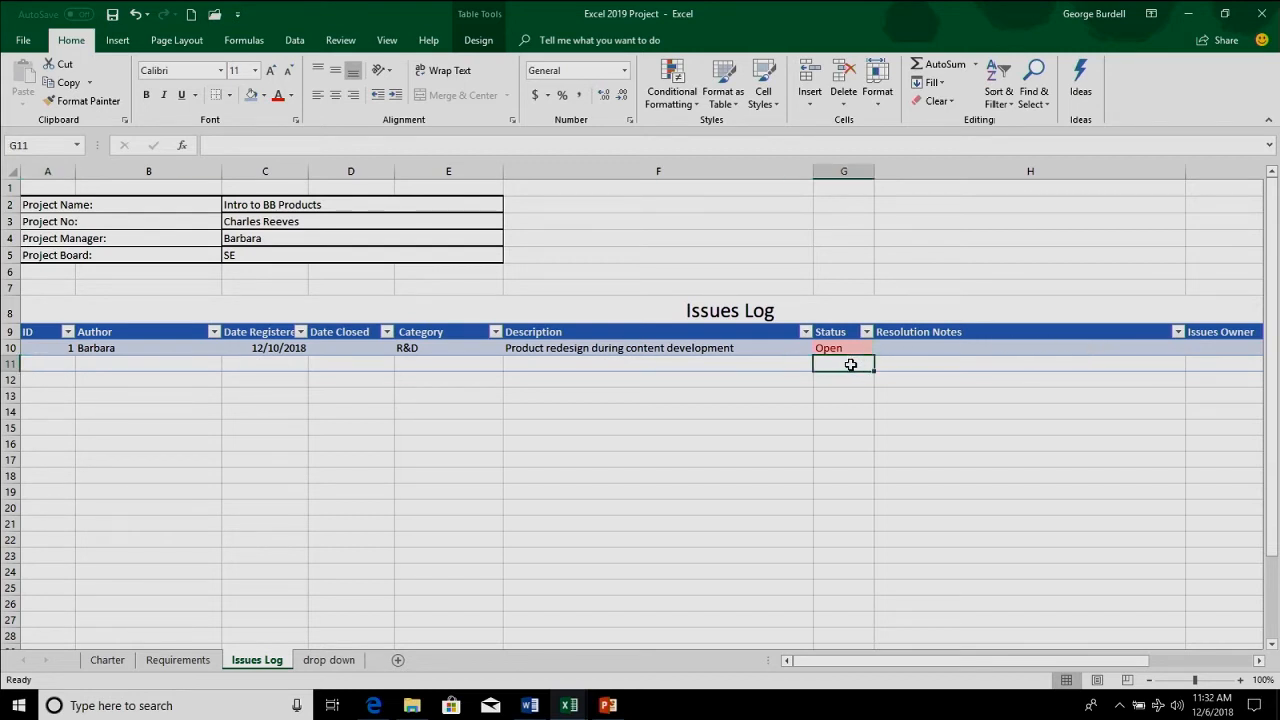
pyautogui.write('open')
pyautogui.press('Return')
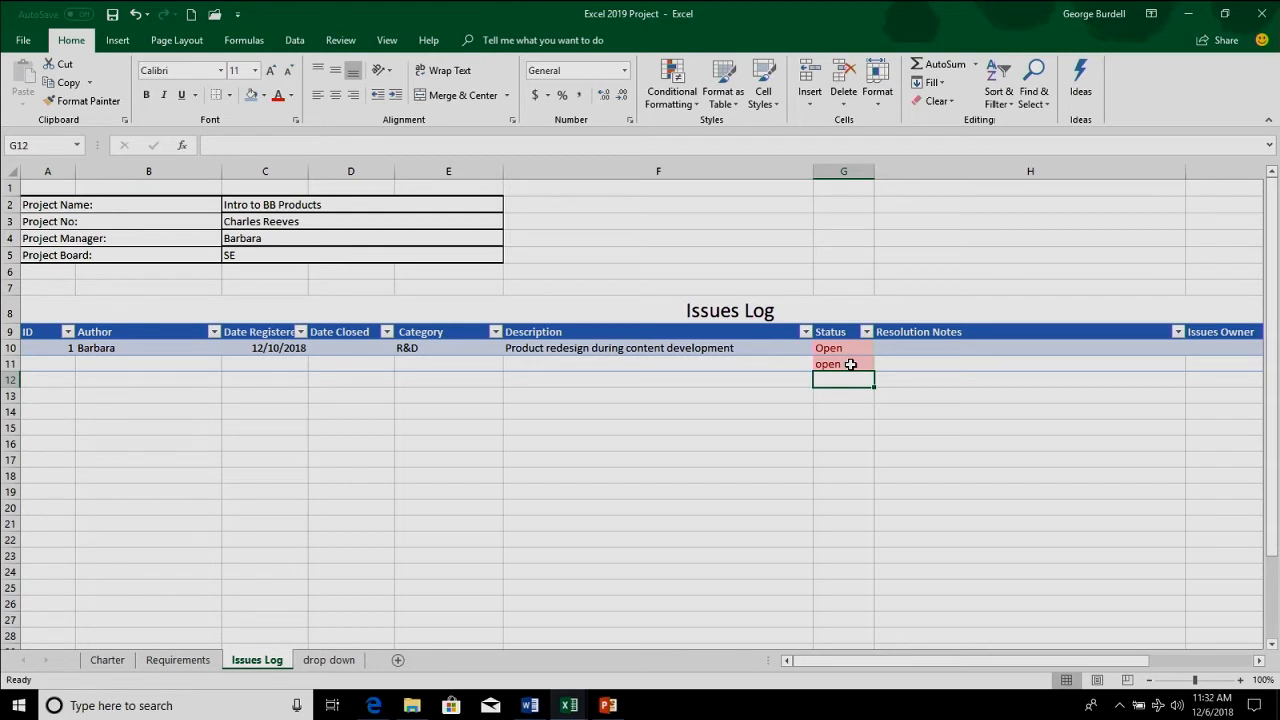
# Extend the table with blank rows 12 and 13 by moving past the last cell of each row
pyautogui.press('Right')
pyautogui.press('Right')
pyautogui.press('Right')
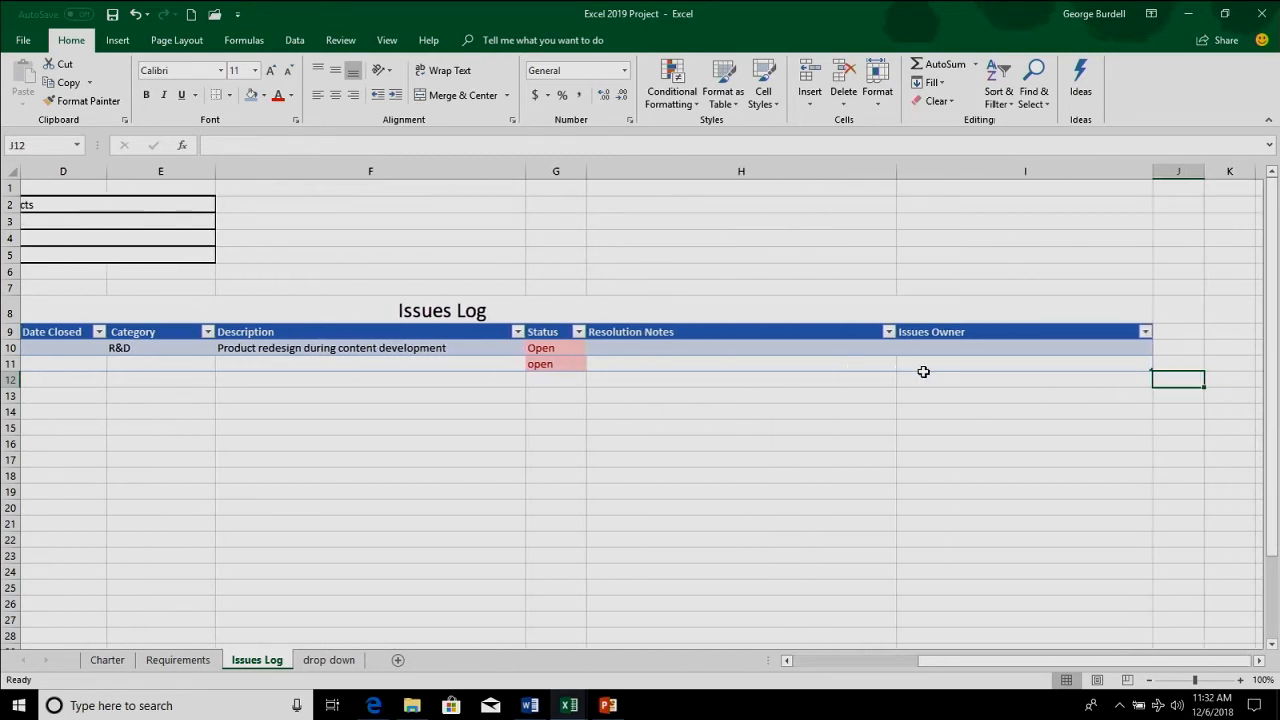
pyautogui.click(928, 367)
pyautogui.press('Tab')
pyautogui.press('Tab')
pyautogui.press('Tab')
pyautogui.press('Tab')
pyautogui.press('Tab')
pyautogui.press('Tab')
pyautogui.press('Tab')
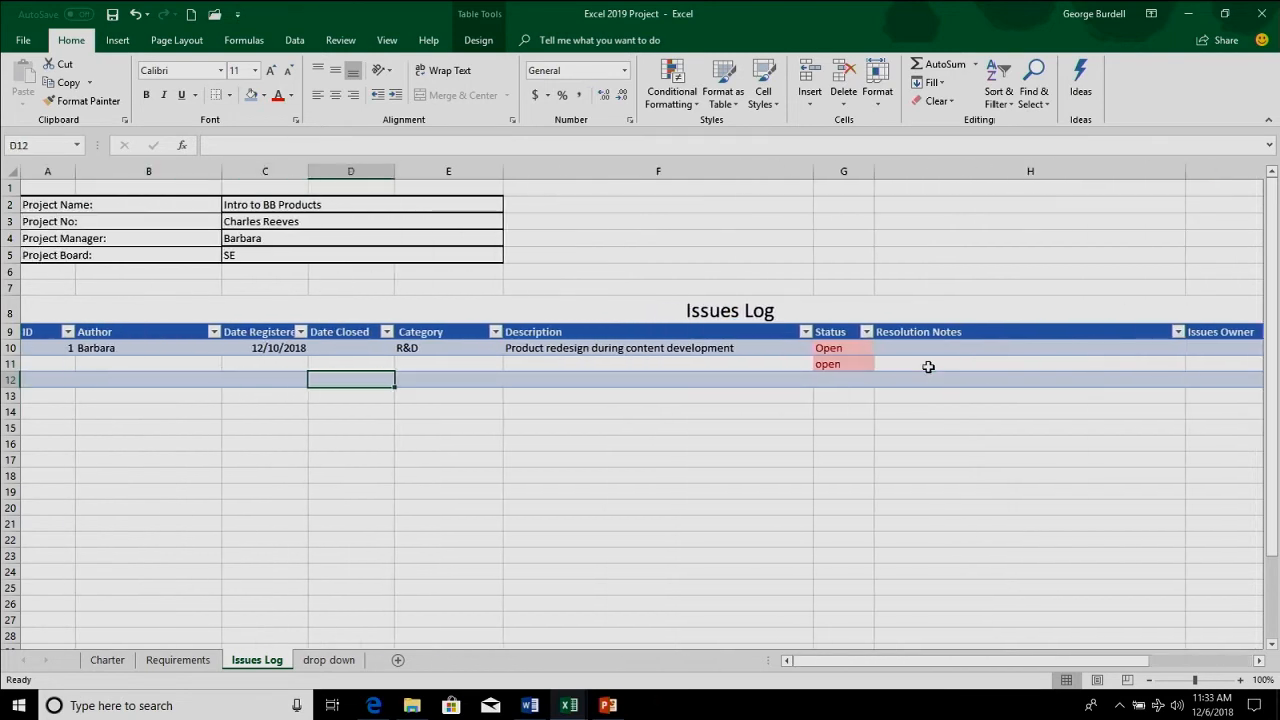
pyautogui.press('Return')
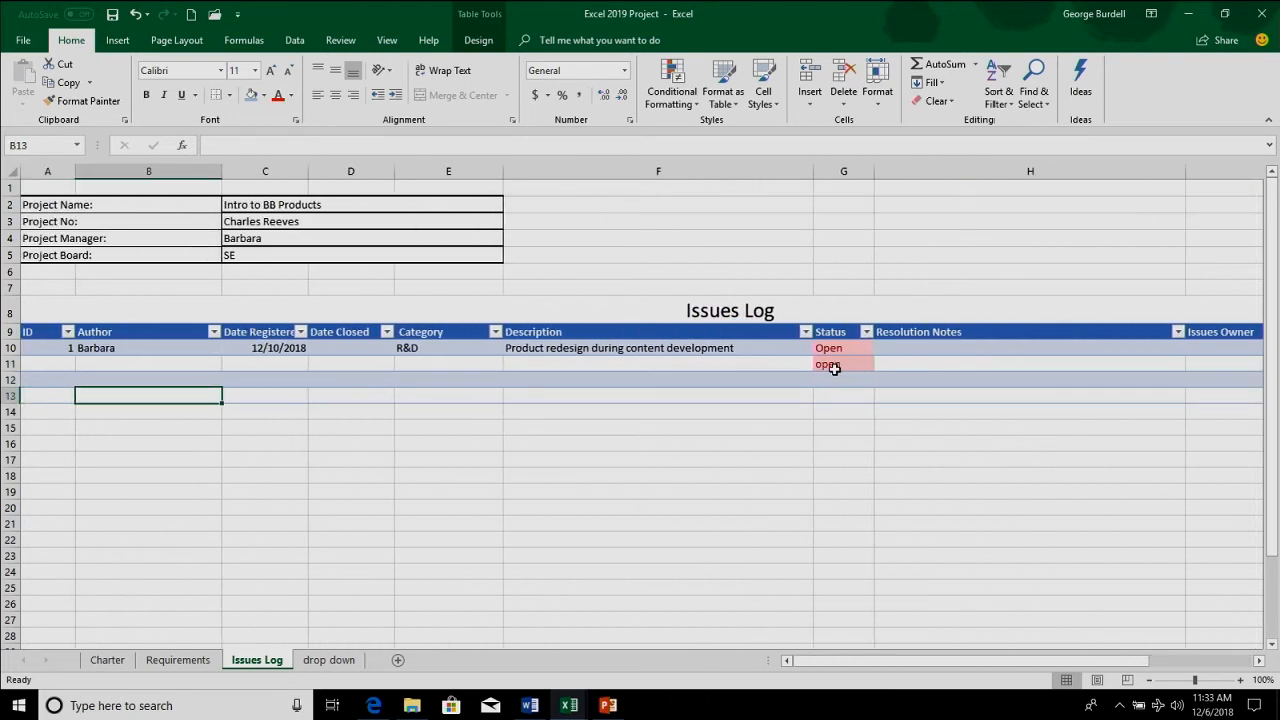
# Apply the Text that Contains highlight rule to the first issue's status cell, G10, once more
pyautogui.click(825, 383)
pyautogui.click(839, 346)
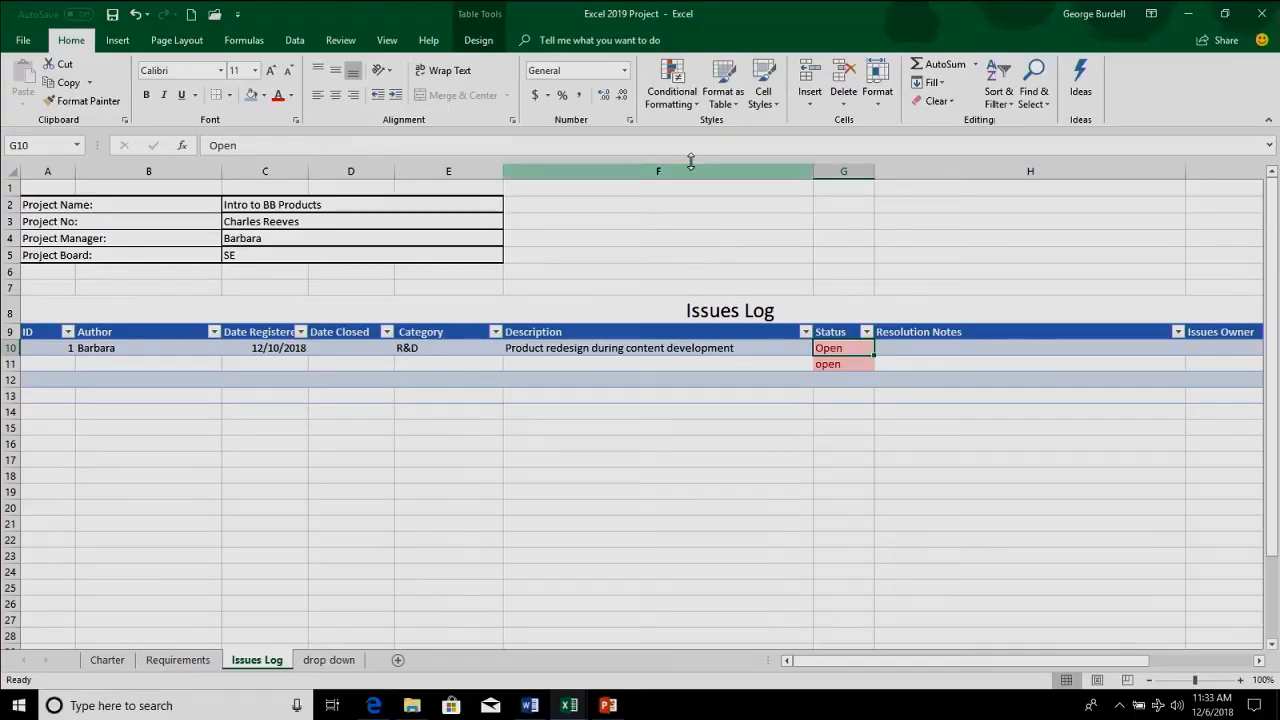
pyautogui.click(671, 97)
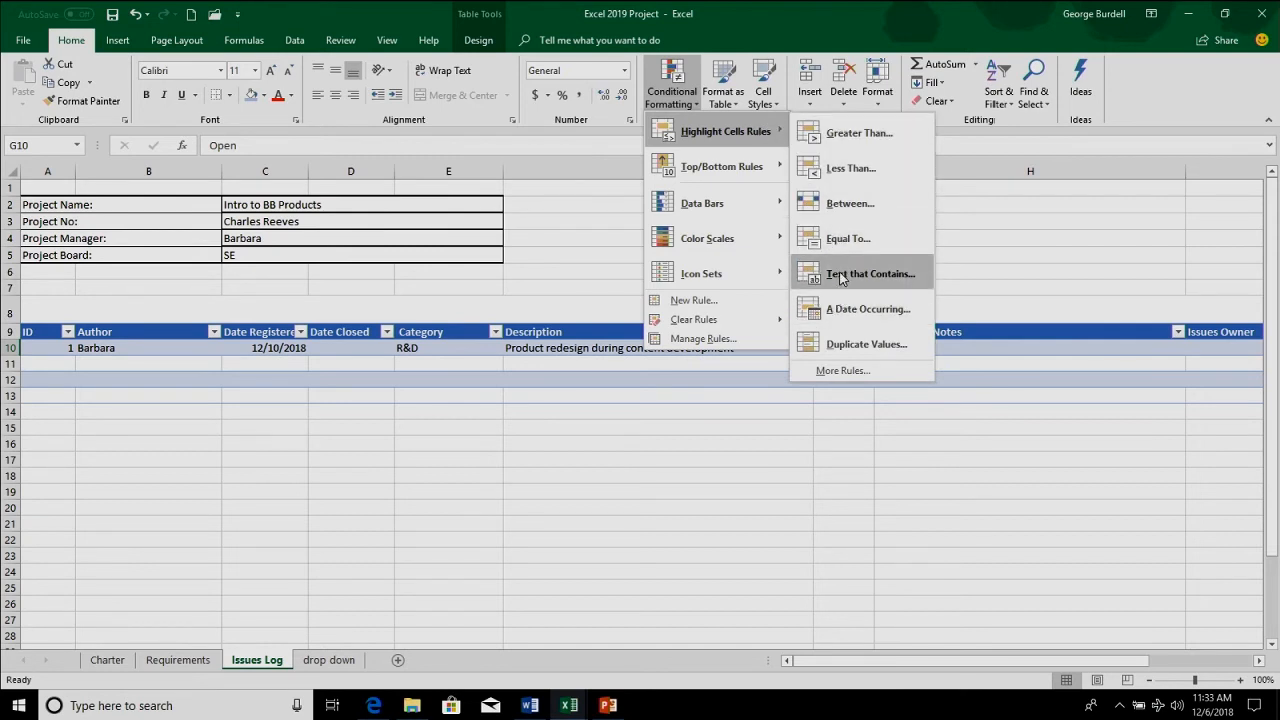
pyautogui.click(840, 274)
pyautogui.click(816, 438)
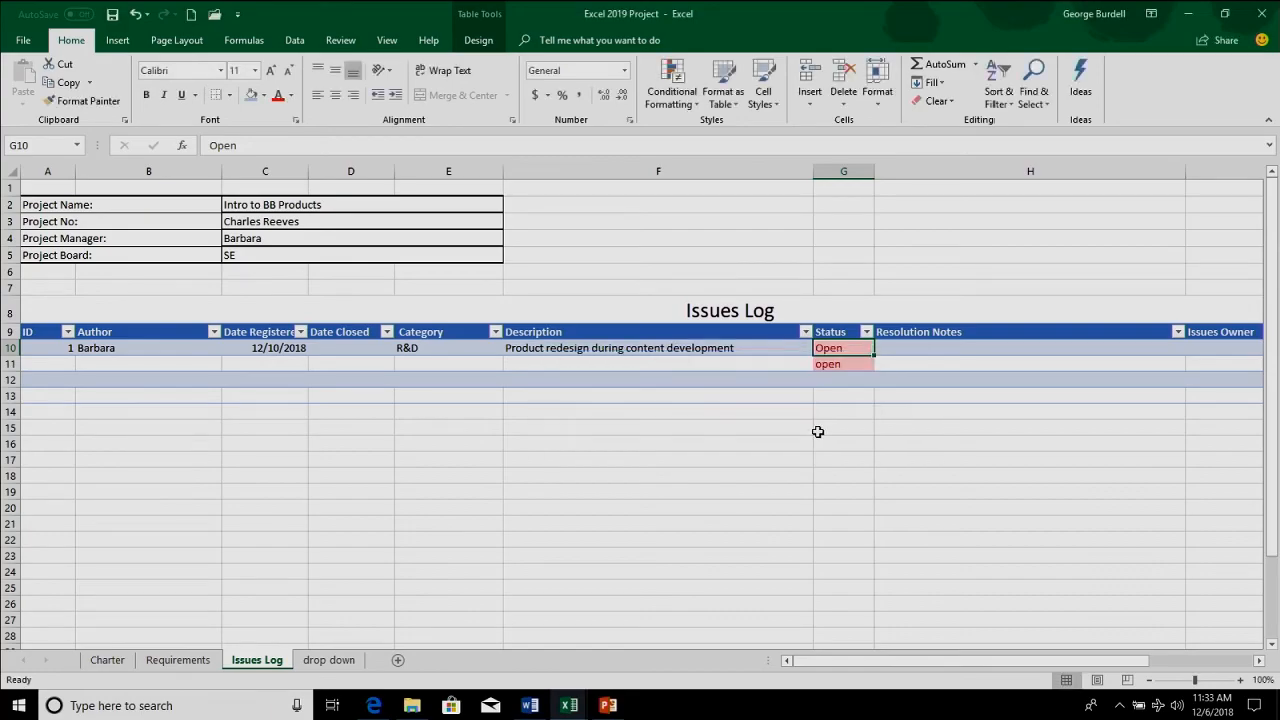